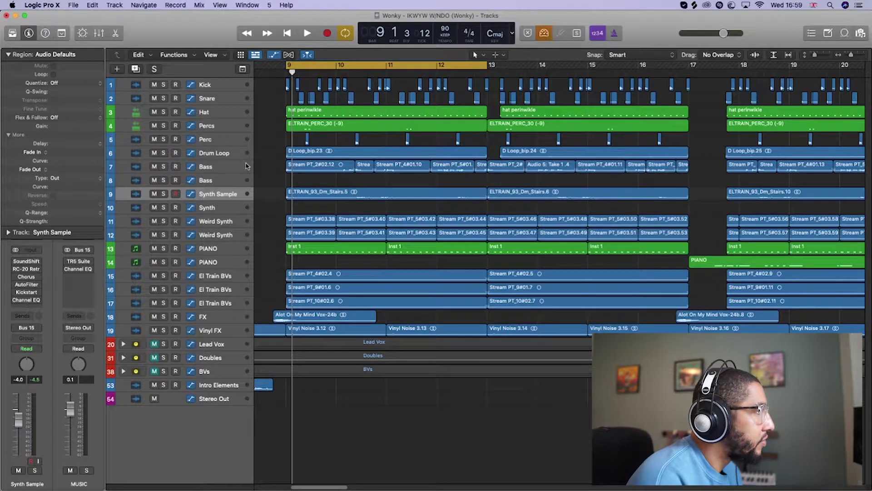
Step: Solo the Synth Sample track and play back the cycled section from bar 9
{"action": "left_click", "coordinate": [164, 194]}
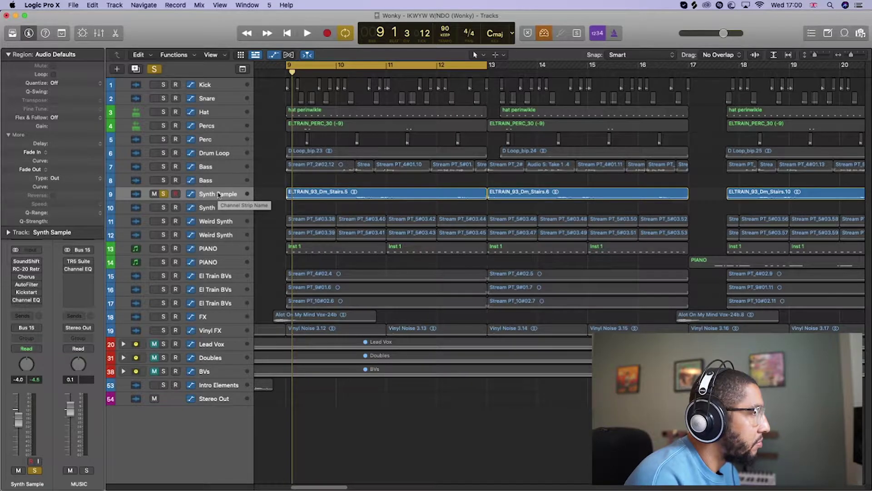
{"action": "key", "text": "space"}
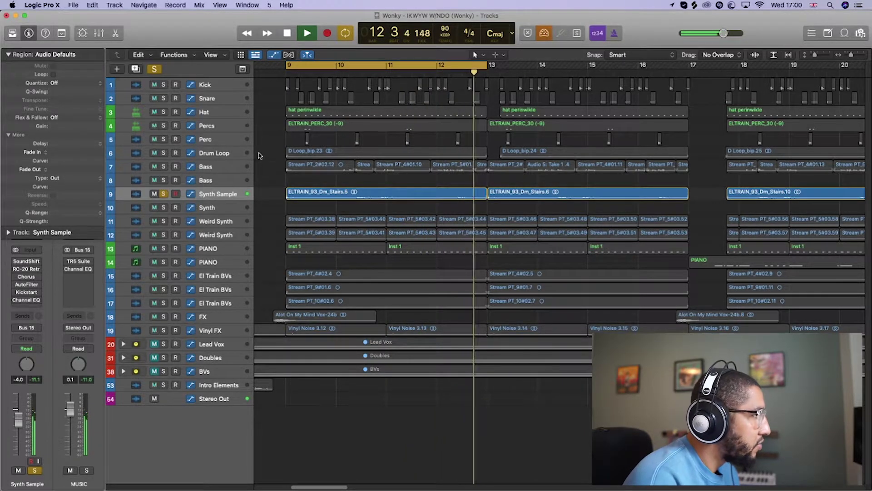
{"action": "key", "text": "space"}
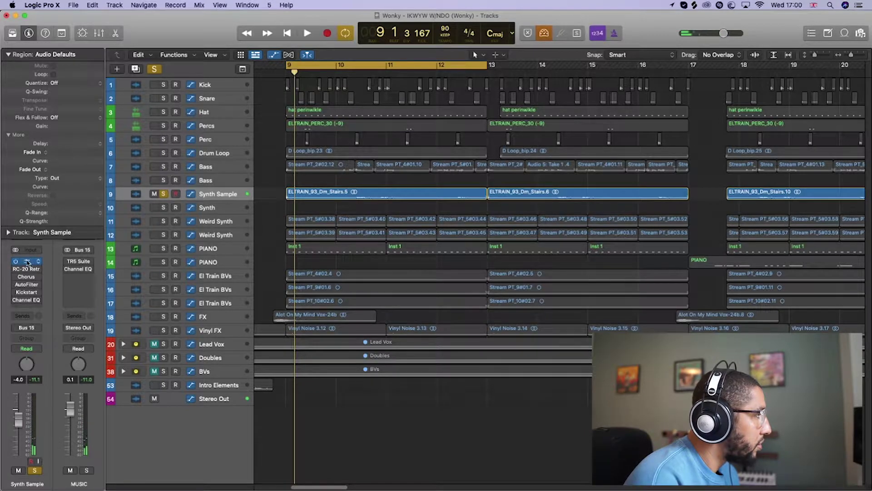
Step: Enable SoundShift and RC-20 Retro Color on the Synth Sample track and listen to the processed sound
{"action": "left_click", "coordinate": [28, 262]}
{"action": "left_click", "coordinate": [277, 129]}
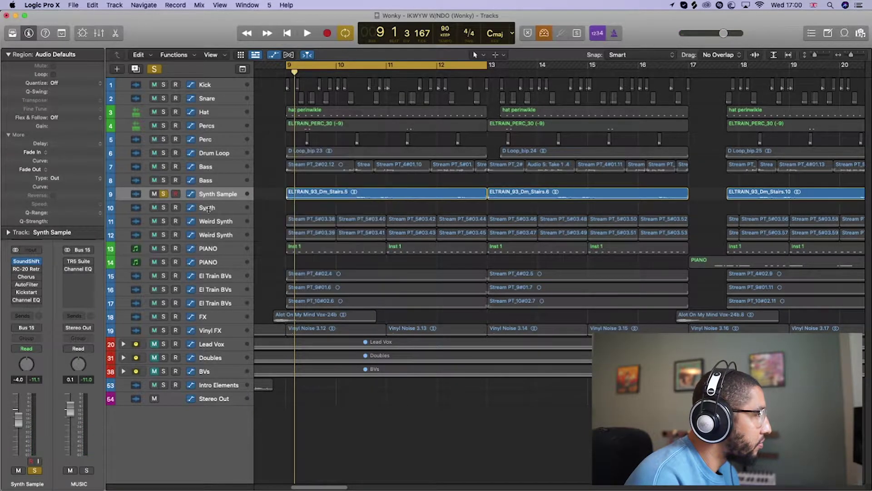
{"action": "key", "text": "space"}
{"action": "left_click", "coordinate": [18, 269]}
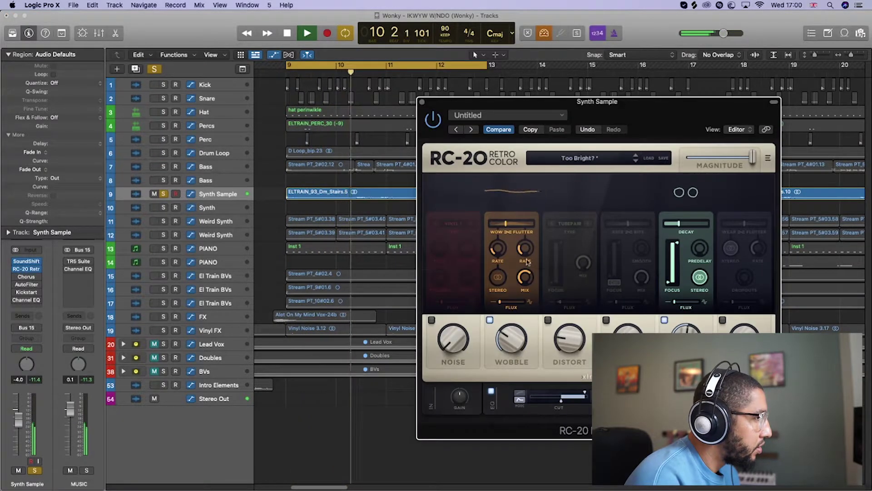
{"action": "key", "text": "space"}
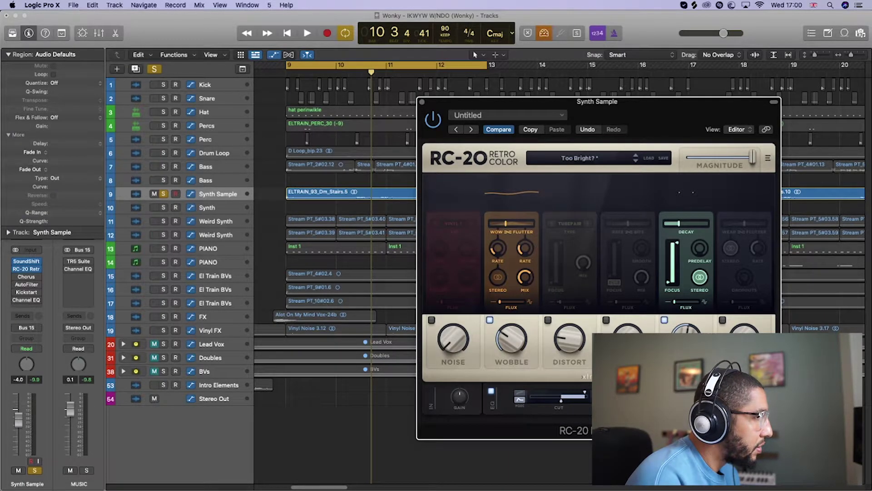
Step: Enable Chorus, AutoFilter and Kickstart on the Synth Sample track during playback and open the Kickstart plug-in window
{"action": "key", "text": "space"}
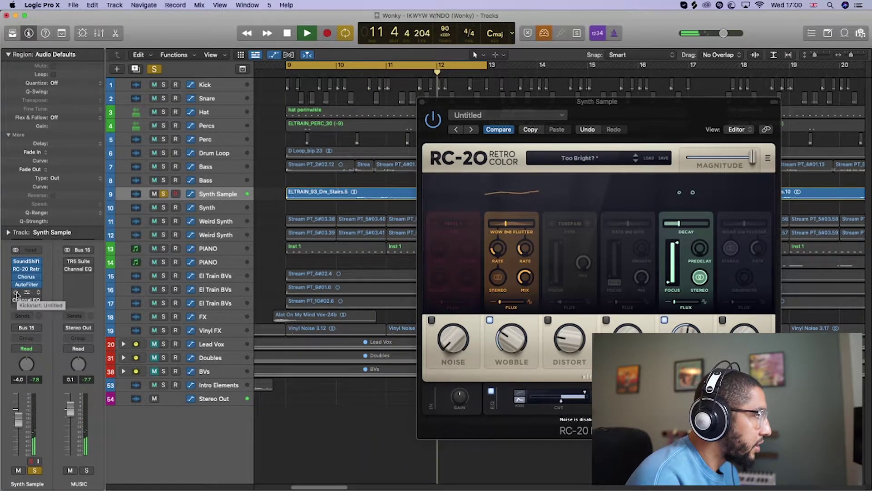
{"action": "left_click", "coordinate": [16, 293]}
{"action": "left_click", "coordinate": [27, 292]}
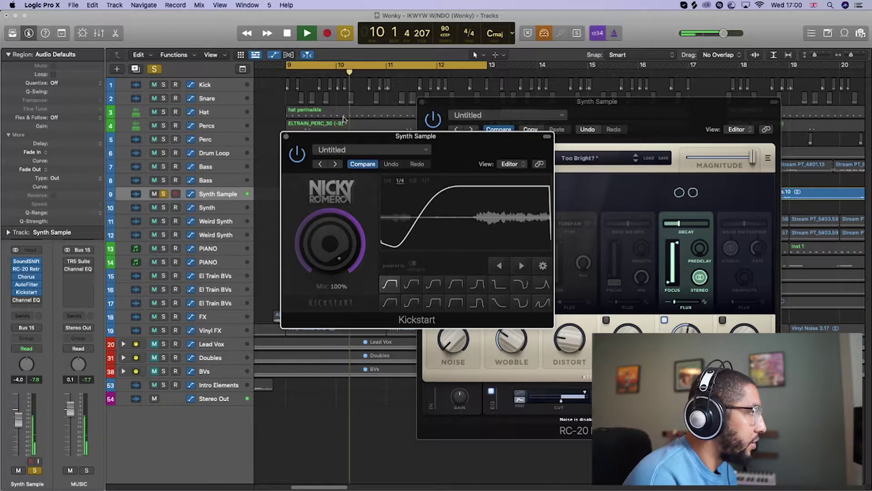
Step: Enable the Synth Sample's Channel EQ and view its curve during playback, then close all plug-in windows and stop
{"action": "mouse_move", "coordinate": [16, 302]}
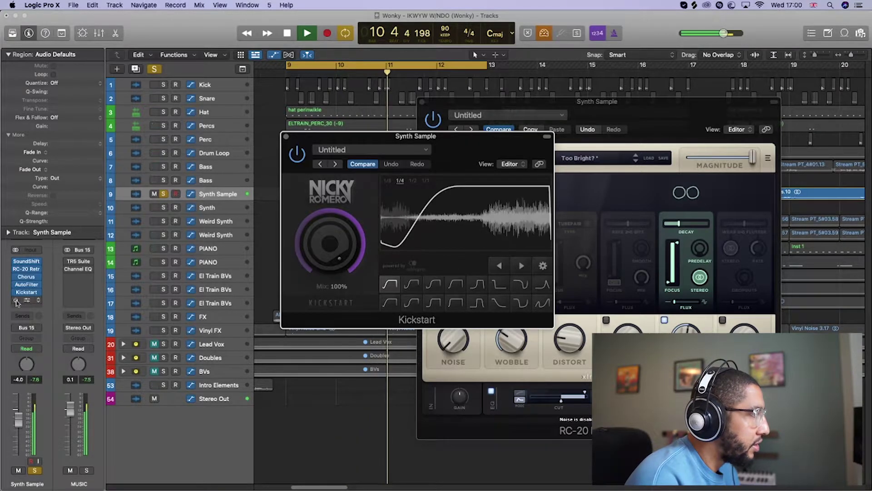
{"action": "left_click", "coordinate": [16, 302]}
{"action": "left_click_drag", "start_coordinate": [489, 160], "coordinate": [535, 116]}
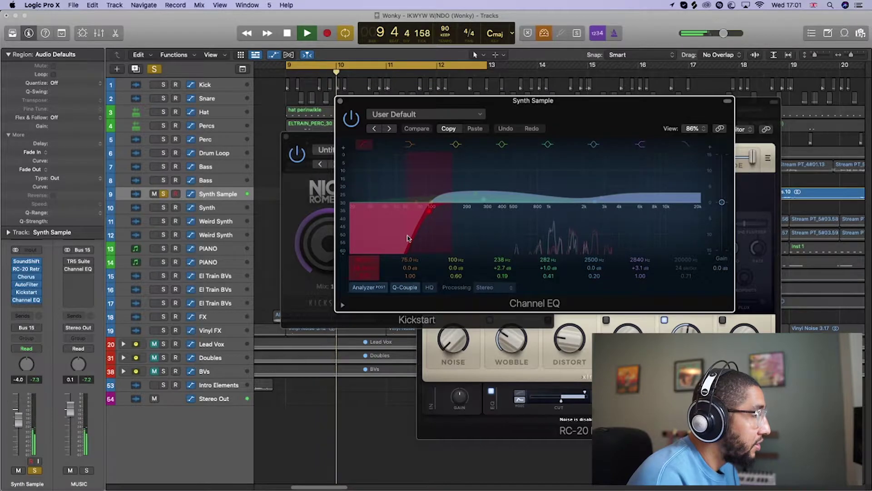
{"action": "left_click", "coordinate": [339, 104]}
{"action": "left_click", "coordinate": [286, 137]}
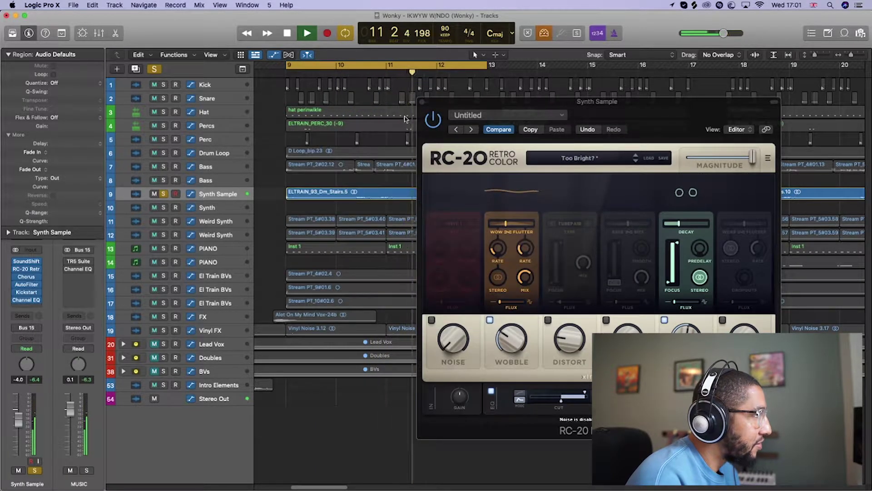
{"action": "left_click", "coordinate": [422, 102]}
{"action": "key", "text": "space"}
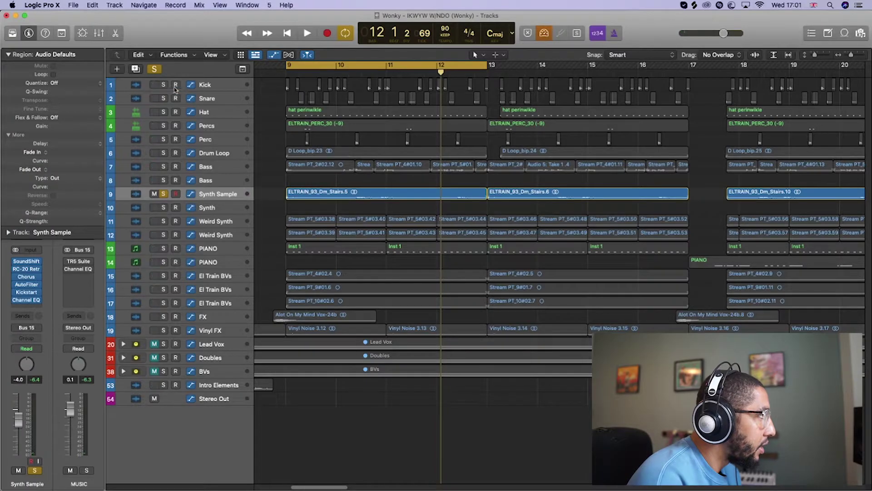
Step: Solo the Drum Loop track alongside the Synth Sample and play them together
{"action": "left_click", "coordinate": [164, 154]}
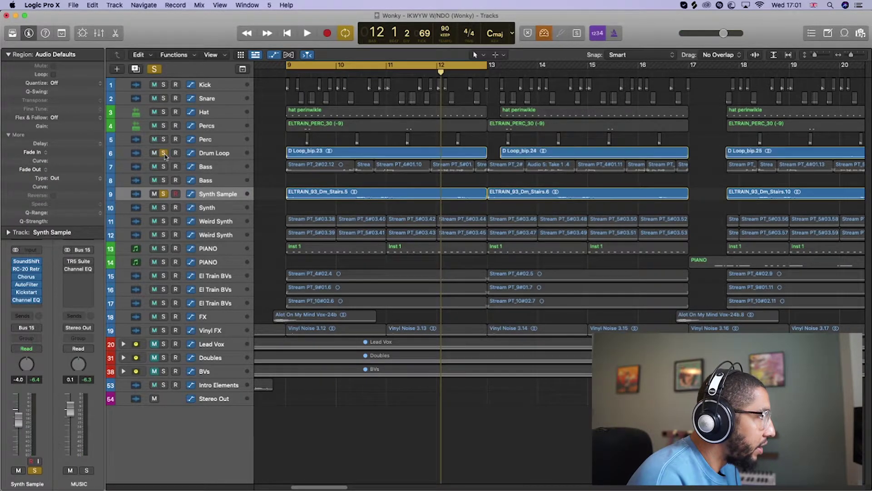
{"action": "key", "text": "space"}
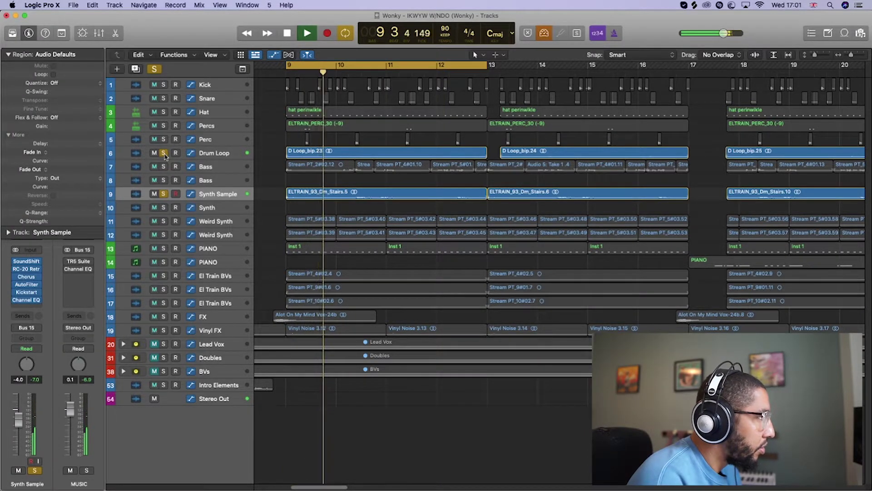
{"action": "key", "text": "space"}
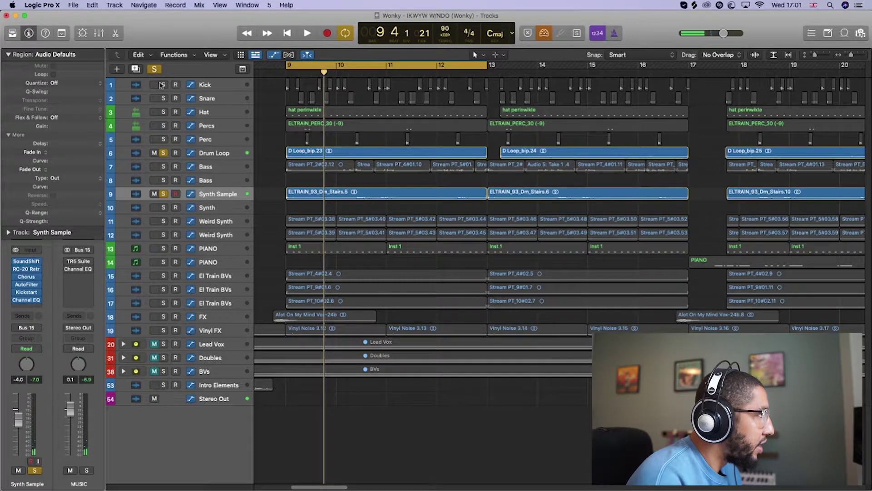
Step: Add the Kick and Snare tracks to the soloed tracks while playing the section
{"action": "left_click", "coordinate": [163, 85]}
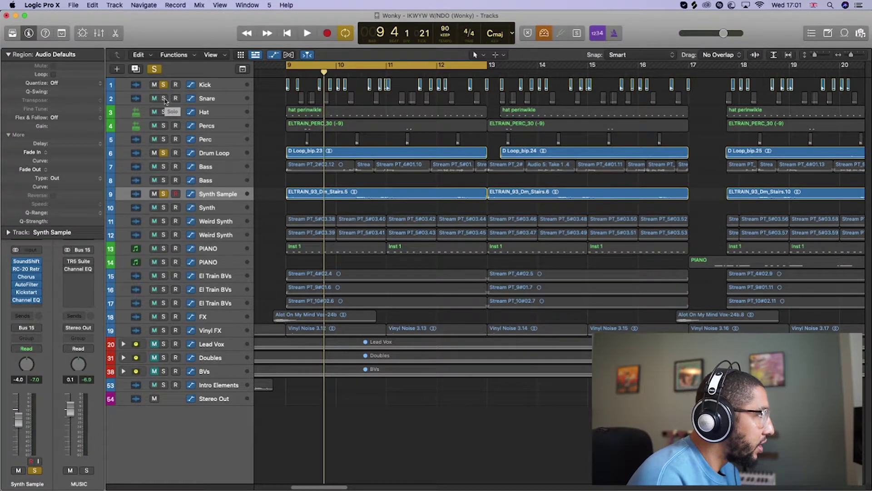
{"action": "key", "text": "space"}
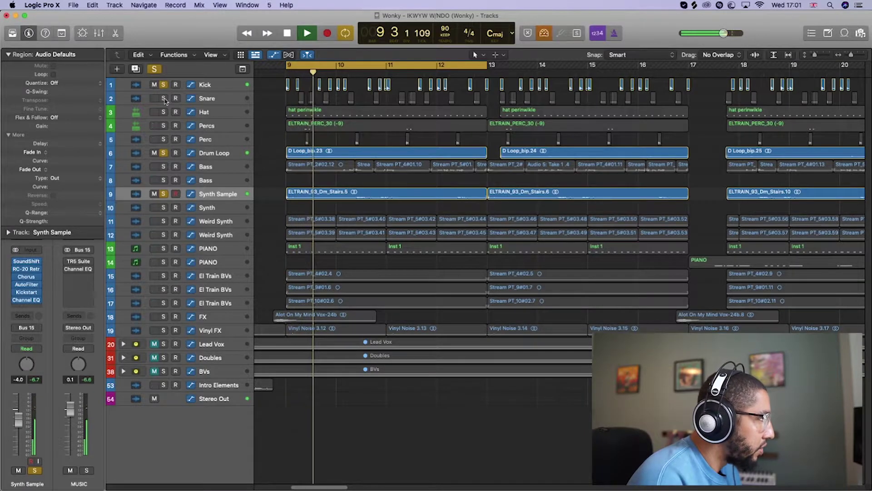
{"action": "left_click", "coordinate": [164, 99]}
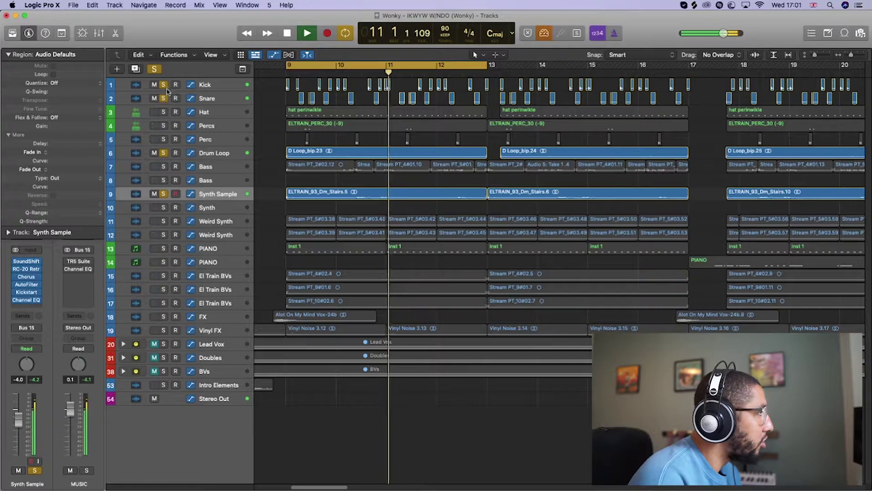
Step: Solo the Hat track, open its hat perinwikle region at bar 9 in the Piano Roll, and play from its start
{"action": "left_click", "coordinate": [164, 112]}
{"action": "double_click", "coordinate": [328, 113]}
{"action": "key", "text": "space"}
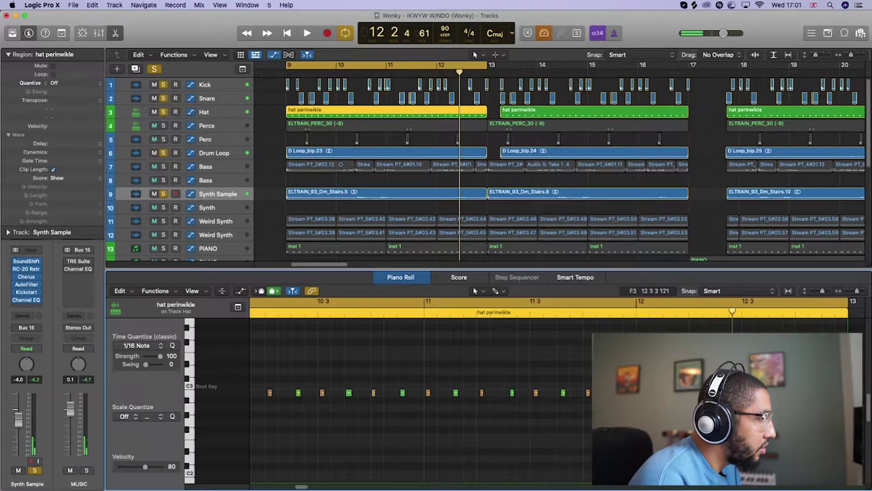
{"action": "scroll", "coordinate": [302, 487], "scroll_direction": "left", "scroll_amount": 5}
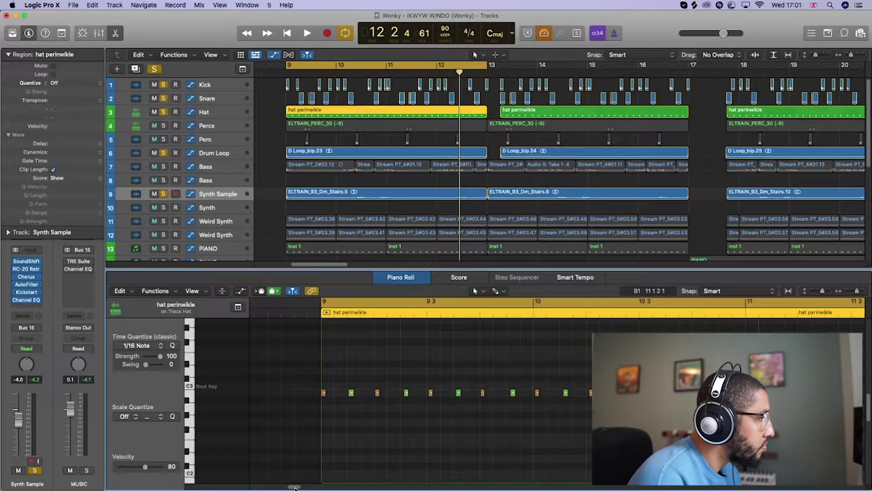
{"action": "key", "text": "space"}
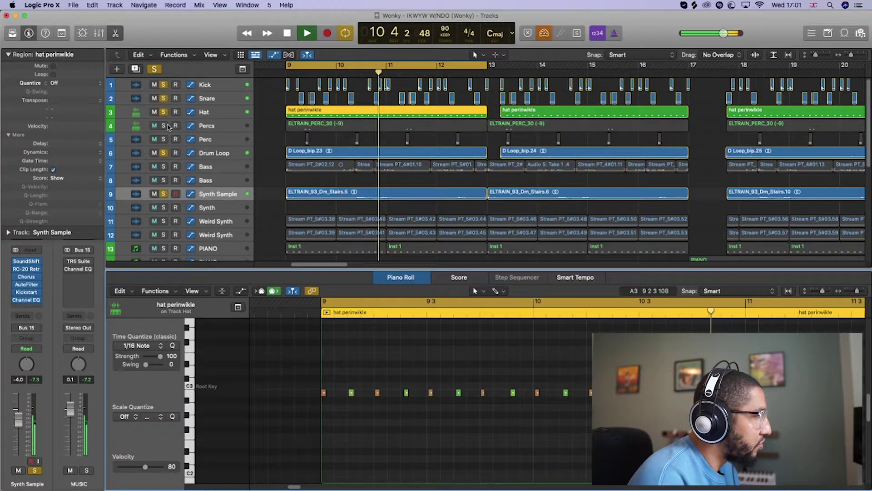
Step: Add the Percs and Perc tracks to the soloed tracks, then isolate Perc alone during playback
{"action": "left_click", "coordinate": [164, 126]}
{"action": "left_click", "coordinate": [163, 139]}
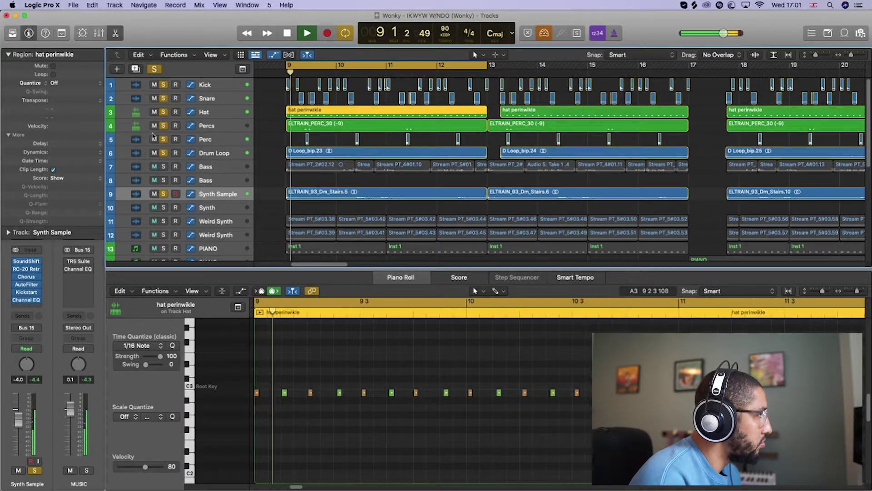
{"action": "left_click", "coordinate": [163, 139], "text": "alt"}
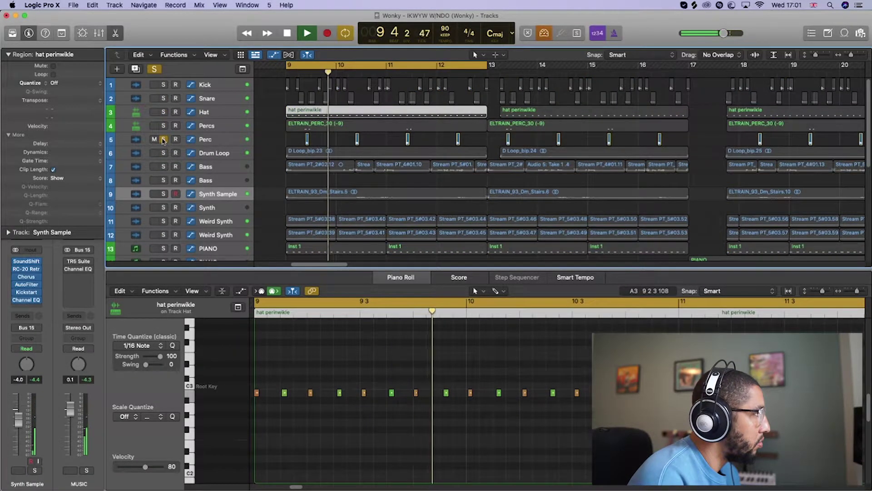
{"action": "left_click", "coordinate": [163, 140]}
{"action": "left_click", "coordinate": [164, 139]}
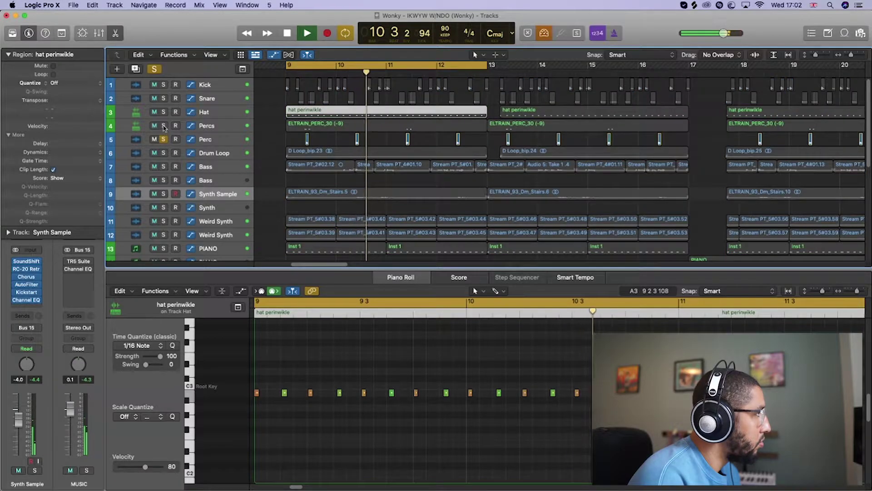
Step: Solo the Kick, Snare, Hat and Percs tracks with Perc, and compare the beat with and without the Drum Loop
{"action": "left_click_drag", "start_coordinate": [164, 125], "coordinate": [163, 85]}
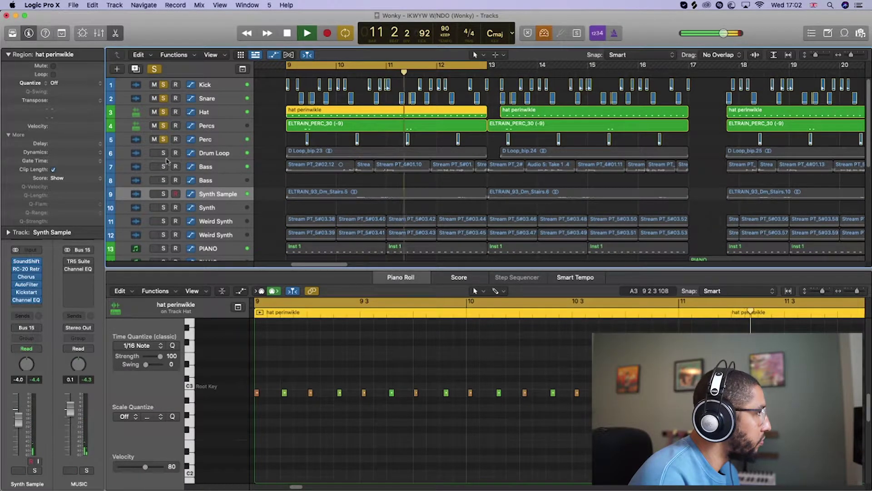
{"action": "left_click", "coordinate": [163, 153]}
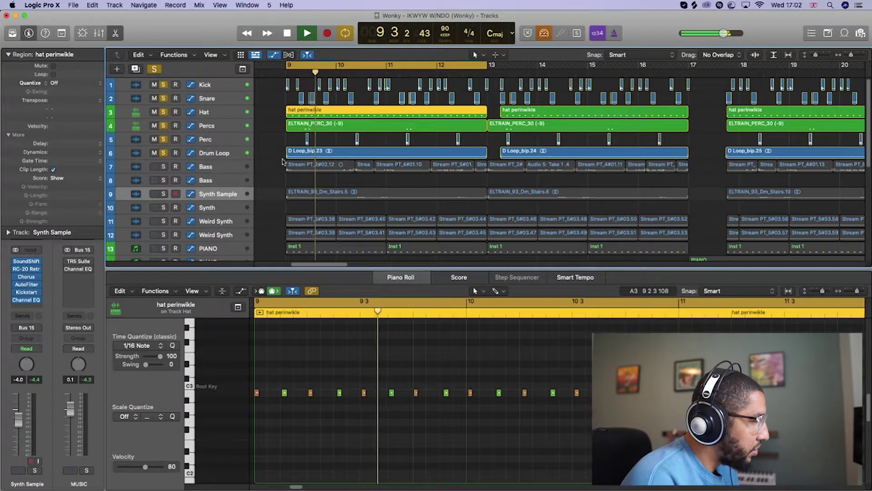
{"action": "left_click", "coordinate": [165, 153]}
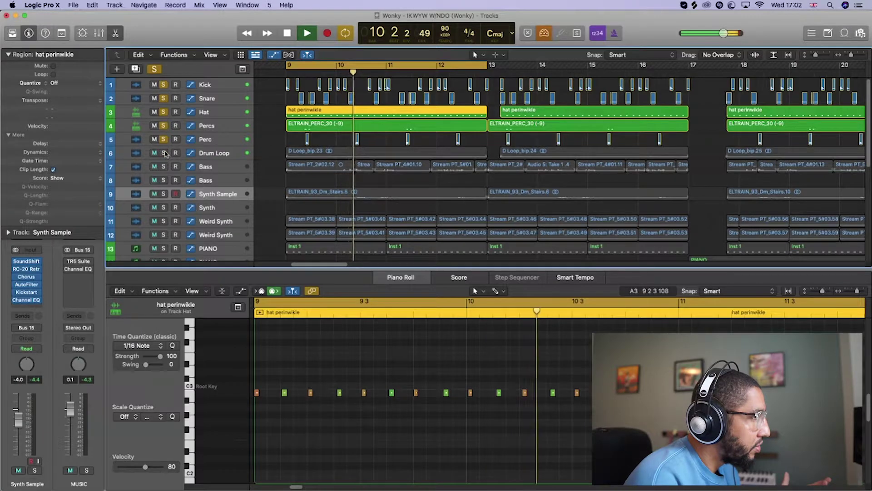
{"action": "left_click", "coordinate": [165, 153]}
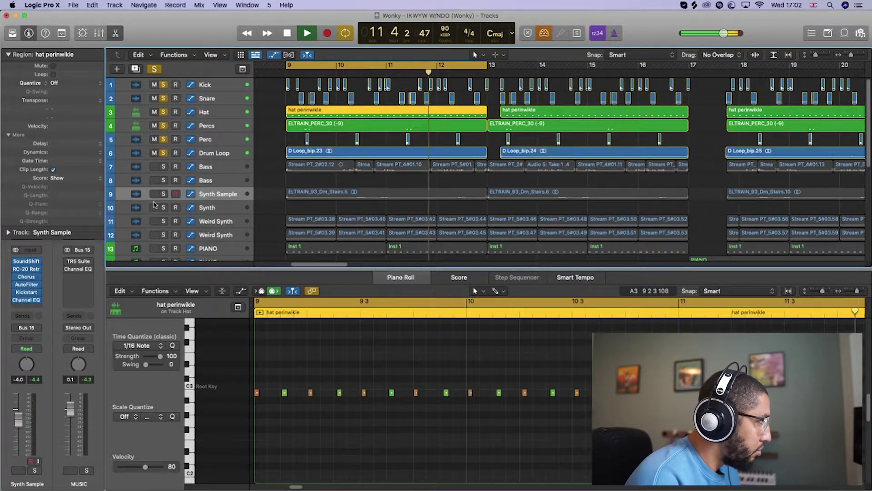
Step: Add the Synth Sample and both Weird Synth tracks to the soloed tracks
{"action": "left_click", "coordinate": [163, 194]}
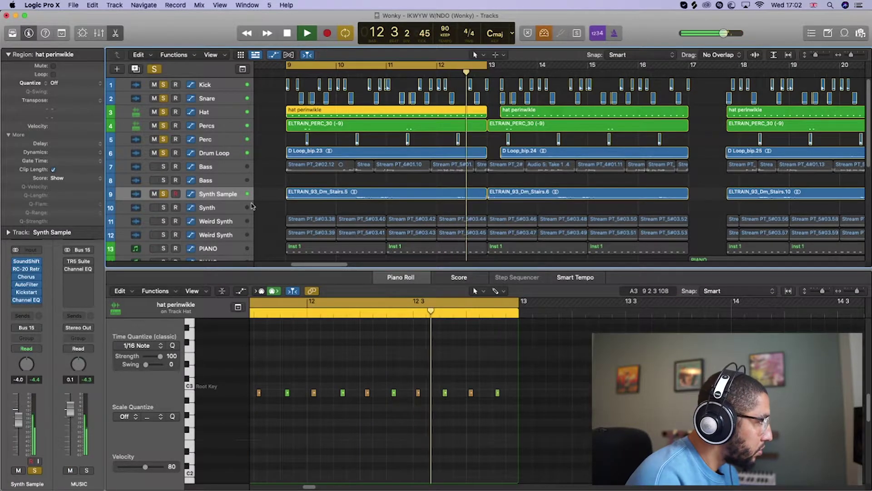
{"action": "key", "text": "space"}
{"action": "scroll", "coordinate": [157, 166], "scroll_direction": "down", "scroll_amount": 4}
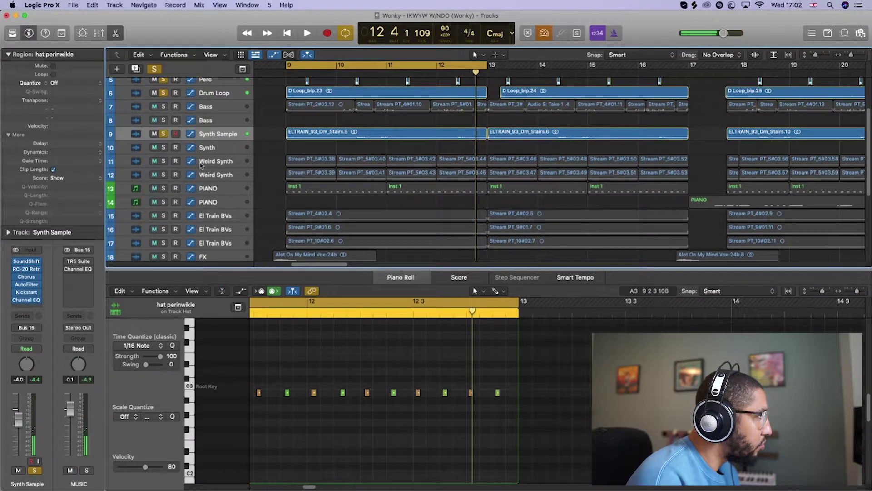
{"action": "left_click", "coordinate": [202, 162]}
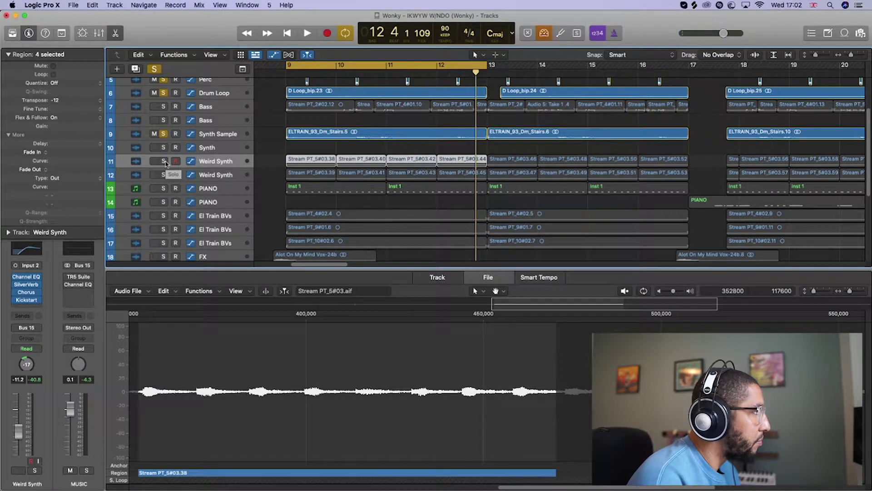
{"action": "left_click", "coordinate": [164, 162]}
{"action": "left_click", "coordinate": [164, 174]}
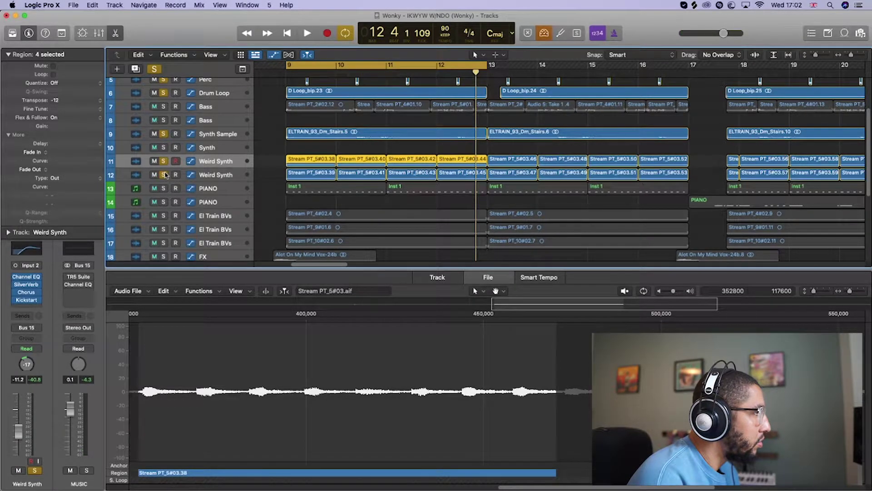
Step: Clear the existing solos, then play the first Weird Synth track alone and add the second to it
{"action": "key", "text": "space"}
{"action": "key", "text": "space"}
{"action": "left_click", "coordinate": [165, 162]}
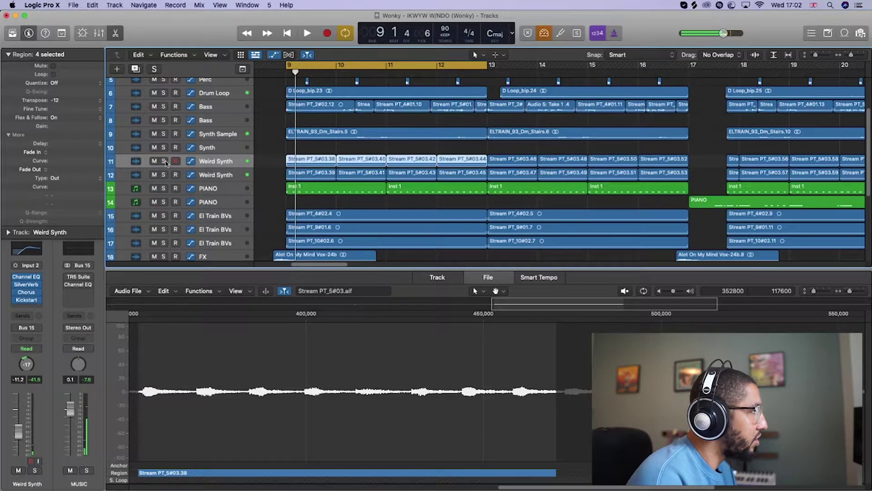
{"action": "left_click", "coordinate": [164, 162]}
{"action": "key", "text": "space"}
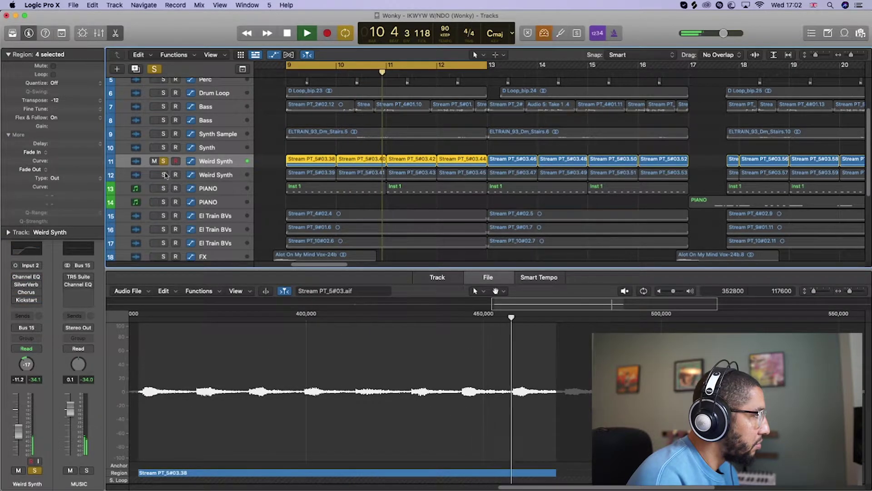
{"action": "left_click", "coordinate": [164, 175]}
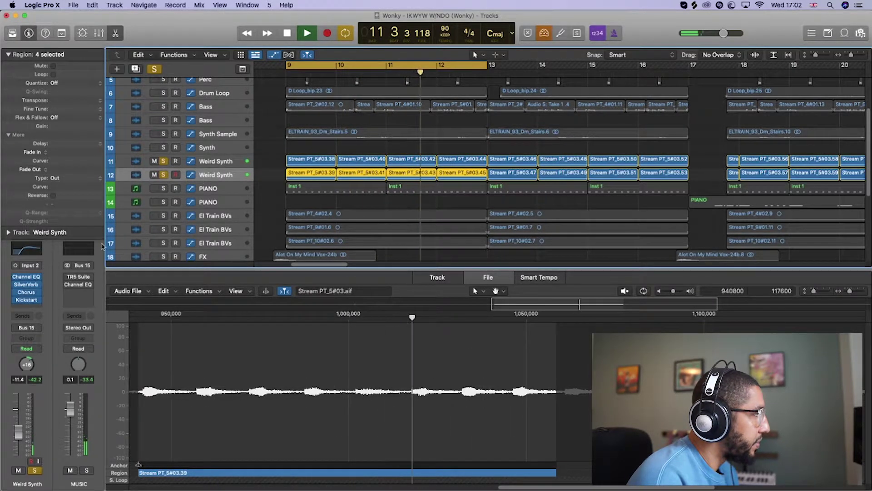
Step: Compare the first Weird Synth track with its insert effects bypassed and switched back on during playback
{"action": "key", "text": "Up"}
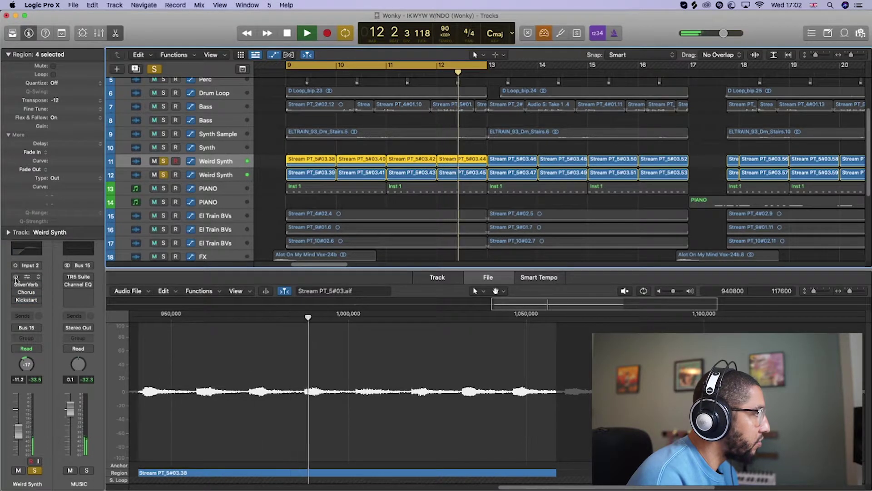
{"action": "left_click", "coordinate": [15, 278]}
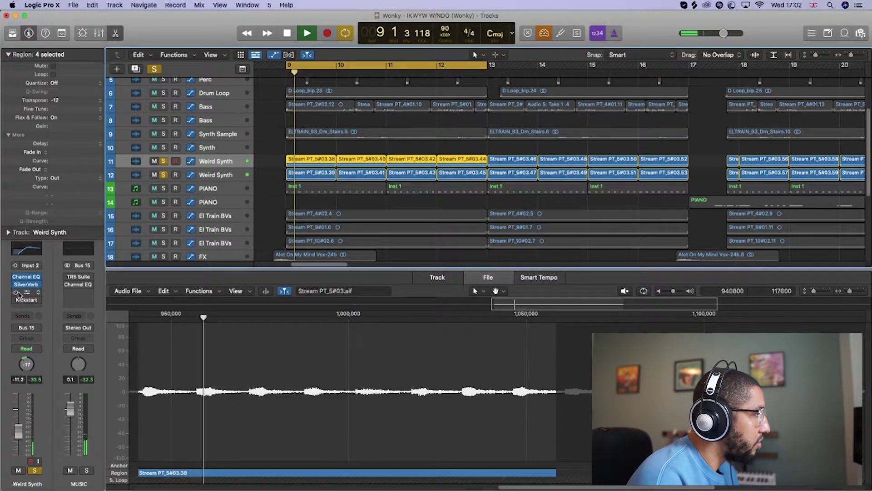
{"action": "left_click", "coordinate": [27, 293]}
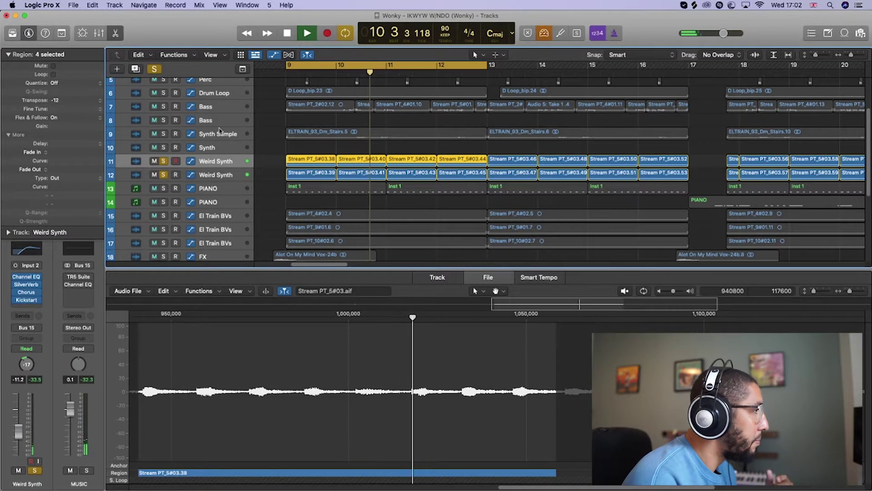
Step: Add the Synth Sample track and the first PIANO track to the soloed Weird Synth tracks
{"action": "scroll", "coordinate": [196, 153], "scroll_direction": "down", "scroll_amount": 2}
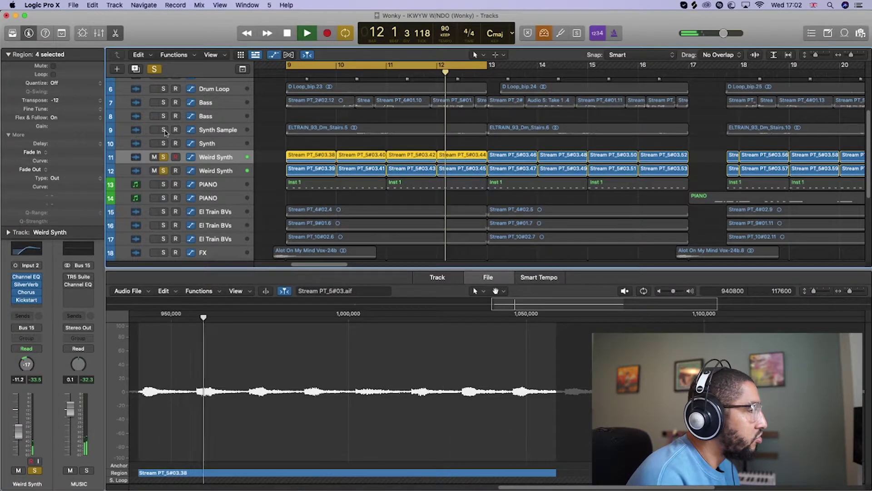
{"action": "left_click", "coordinate": [164, 130]}
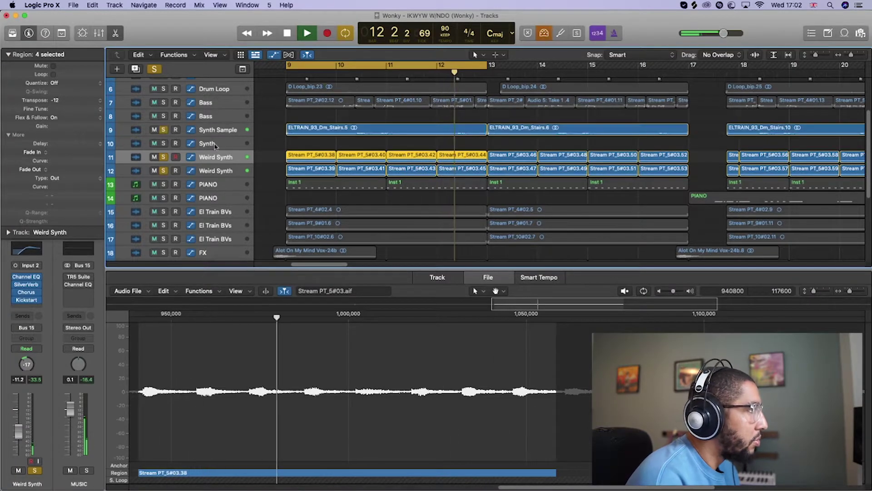
{"action": "left_click", "coordinate": [164, 184]}
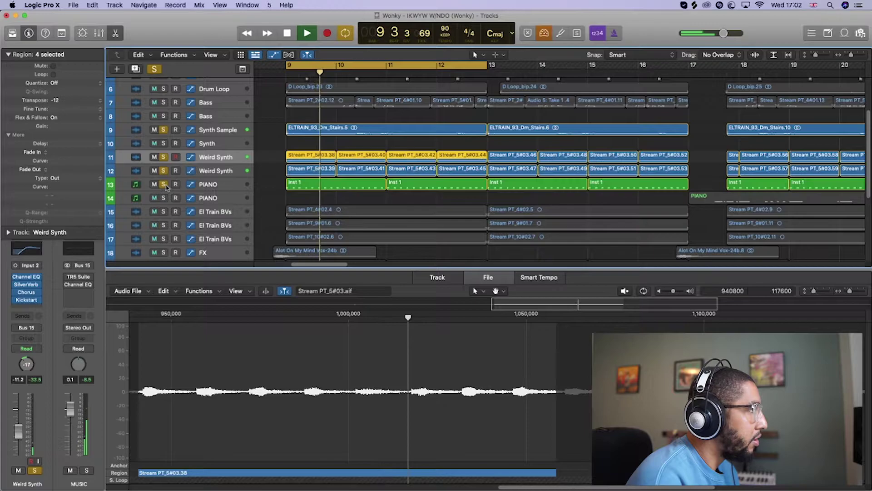
Step: Select the first PIANO track, view its UVIWorkstation instrument, then resume playback and close the instrument window
{"action": "left_click", "coordinate": [208, 184]}
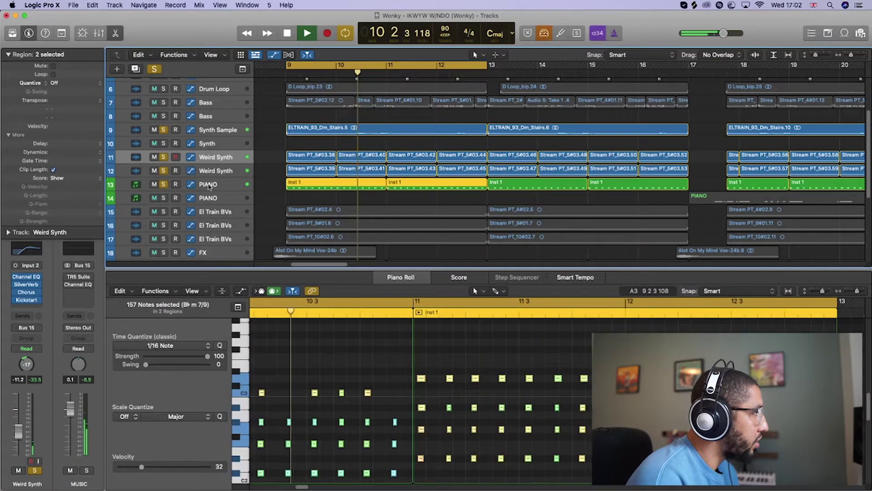
{"action": "left_click", "coordinate": [27, 274]}
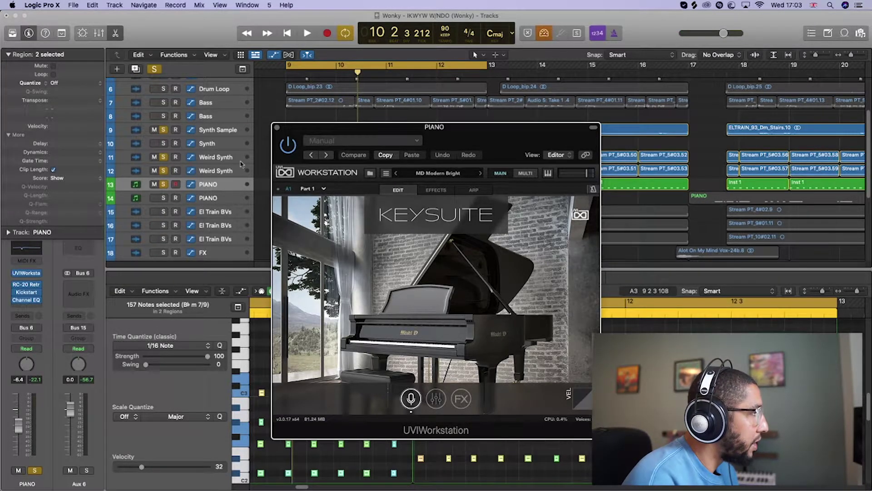
{"action": "key", "text": "space"}
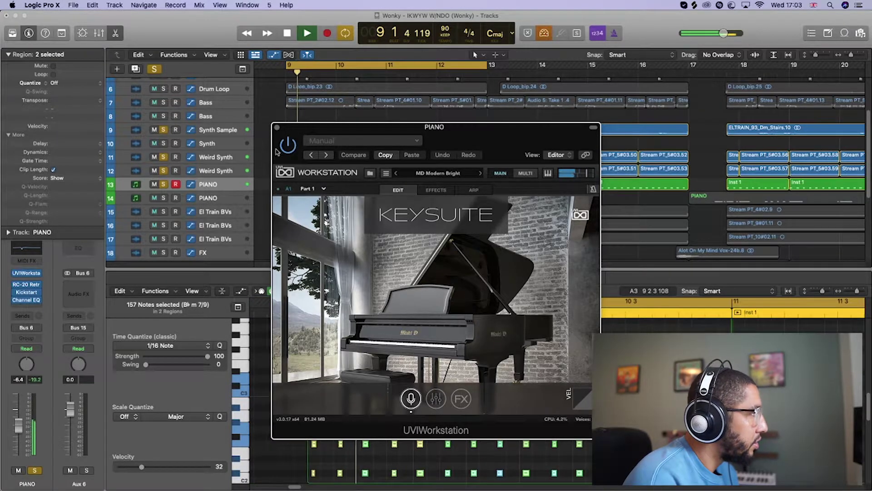
{"action": "left_click", "coordinate": [277, 127]}
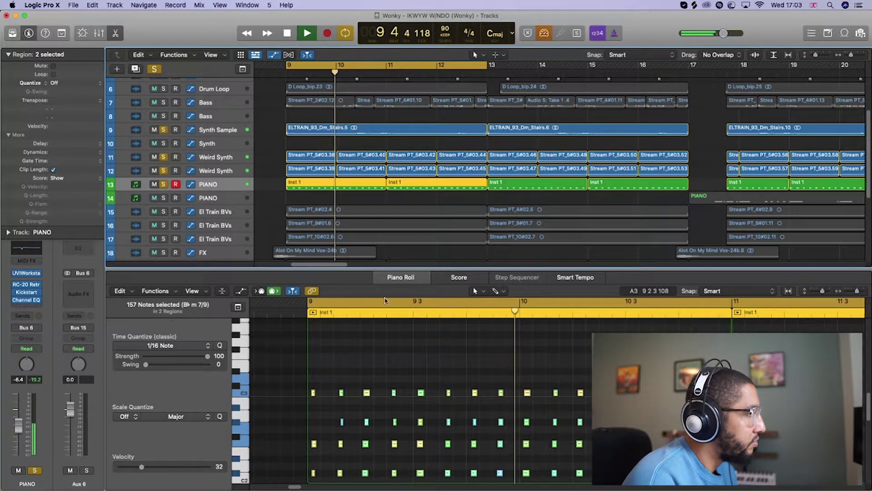
Step: Examine the piano part's chord notes from bar 9 to bar 13 during playback, then stop
{"action": "scroll", "coordinate": [394, 356], "scroll_direction": "down", "scroll_amount": 5}
{"action": "scroll", "coordinate": [338, 364], "scroll_direction": "up", "scroll_amount": 3}
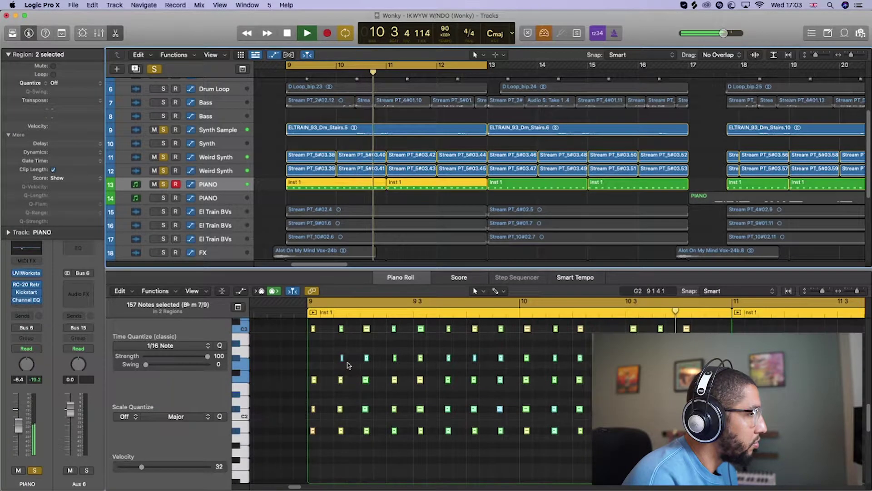
{"action": "scroll", "coordinate": [348, 364], "scroll_direction": "up", "scroll_amount": 2}
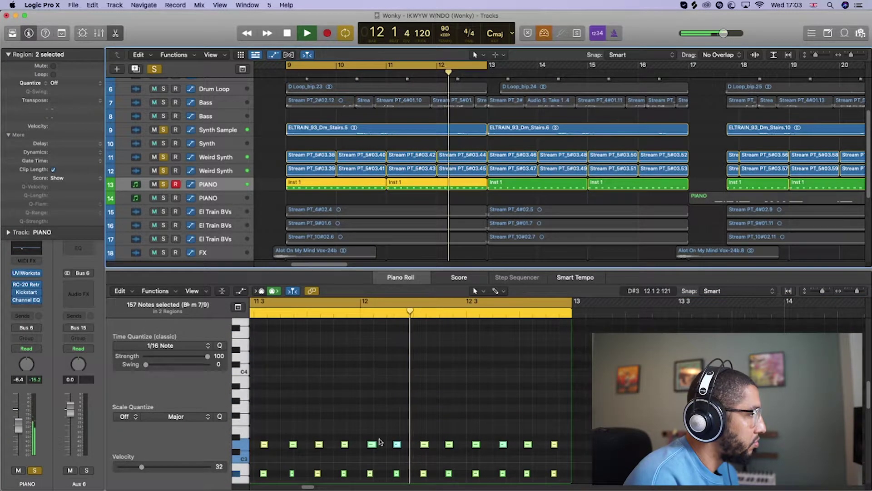
{"action": "scroll", "coordinate": [327, 445], "scroll_direction": "up", "scroll_amount": 1}
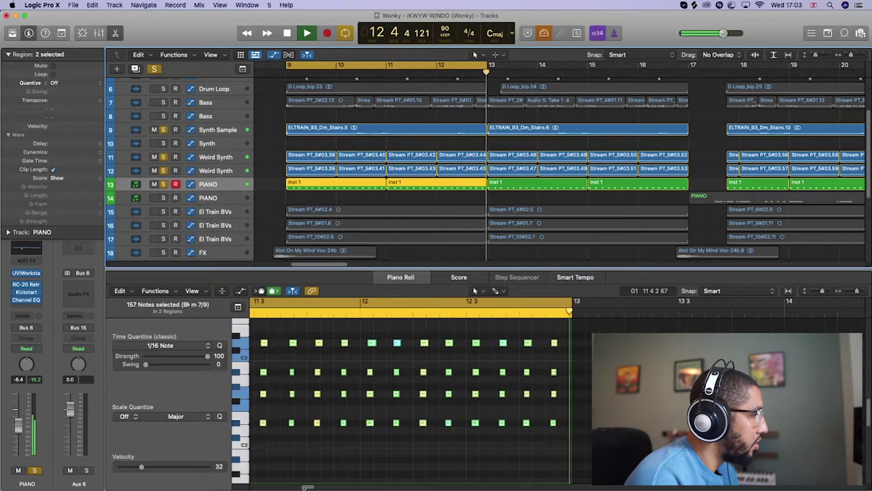
{"action": "key", "text": "space"}
Step: Select the notes of the first piano chord at bar 9 and examine its voicing
{"action": "left_click_drag", "start_coordinate": [273, 473], "coordinate": [263, 389]}
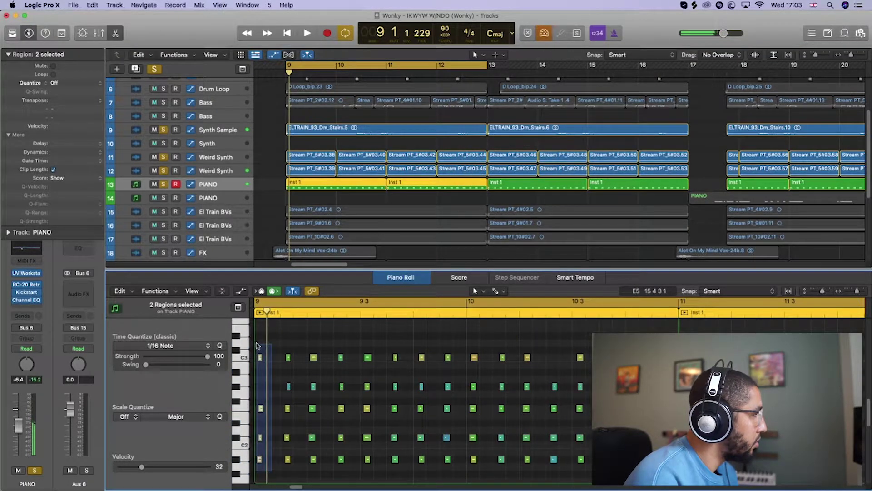
{"action": "left_click_drag", "start_coordinate": [257, 345], "coordinate": [244, 351]}
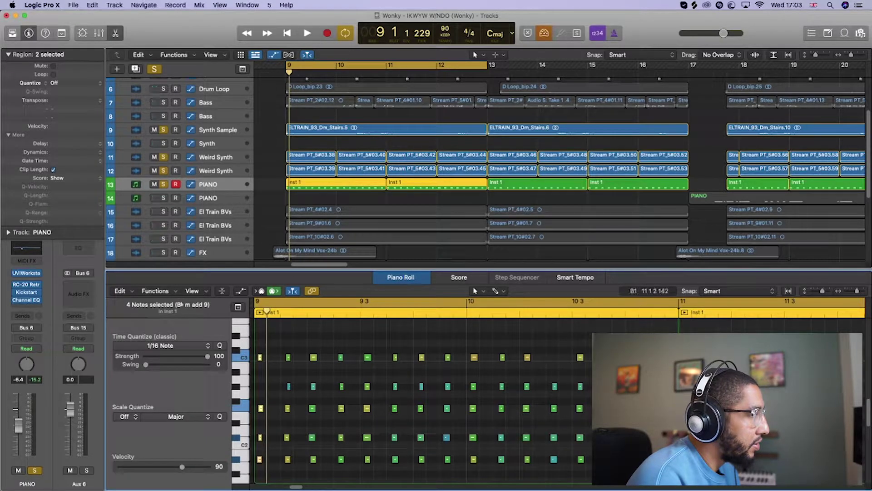
{"action": "scroll", "coordinate": [521, 362], "scroll_direction": "up", "scroll_amount": 5}
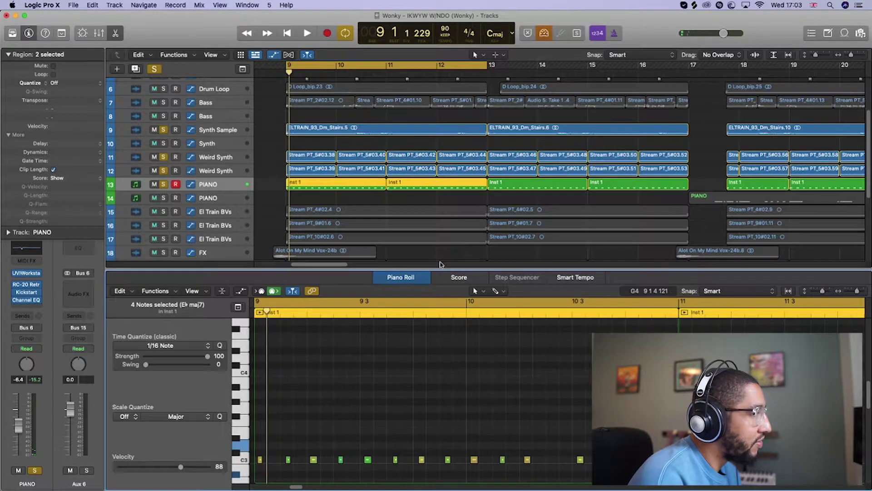
{"action": "scroll", "coordinate": [461, 397], "scroll_direction": "down", "scroll_amount": 2}
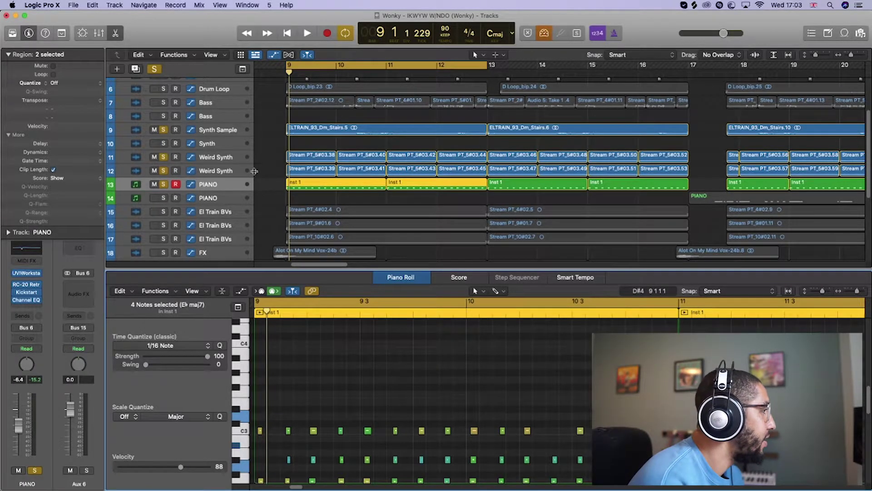
Step: Replace the existing solos with the three El Train BVs tracks, start playback and hide the note editor
{"action": "scroll", "coordinate": [270, 184], "scroll_direction": "down", "scroll_amount": 1}
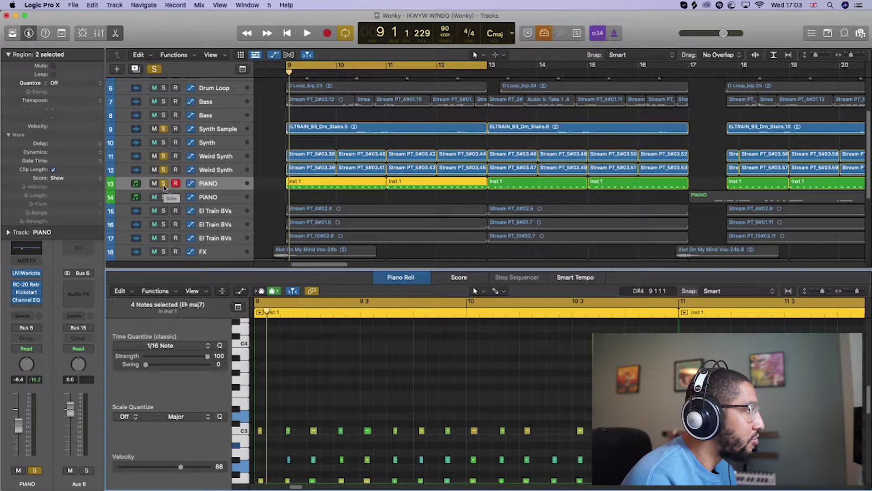
{"action": "left_click", "coordinate": [164, 185]}
{"action": "left_click_drag", "start_coordinate": [164, 211], "coordinate": [166, 240]}
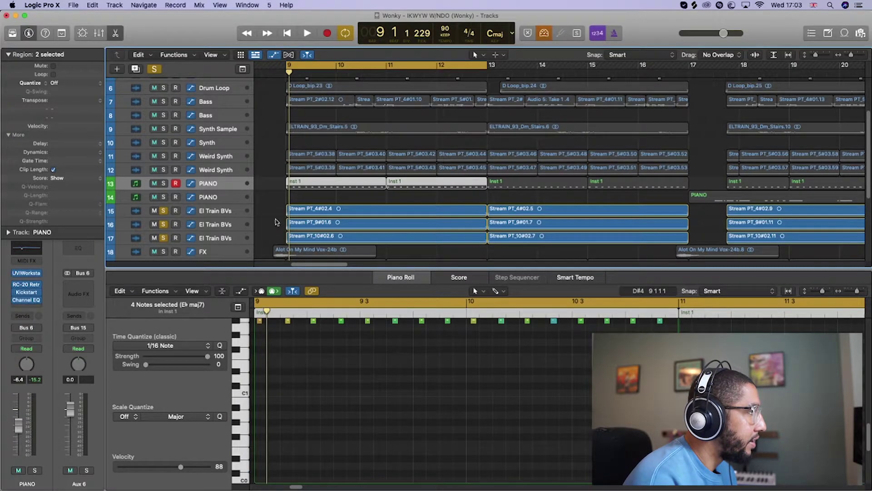
{"action": "key", "text": "space"}
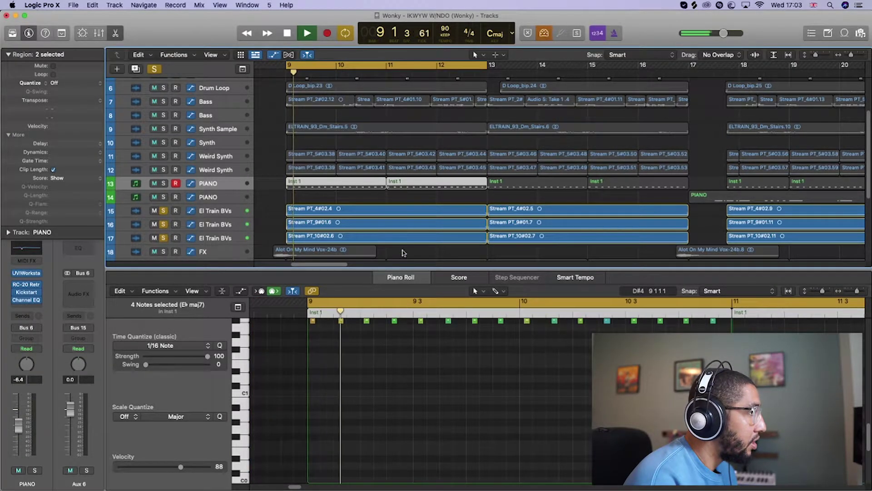
{"action": "left_click", "coordinate": [402, 278]}
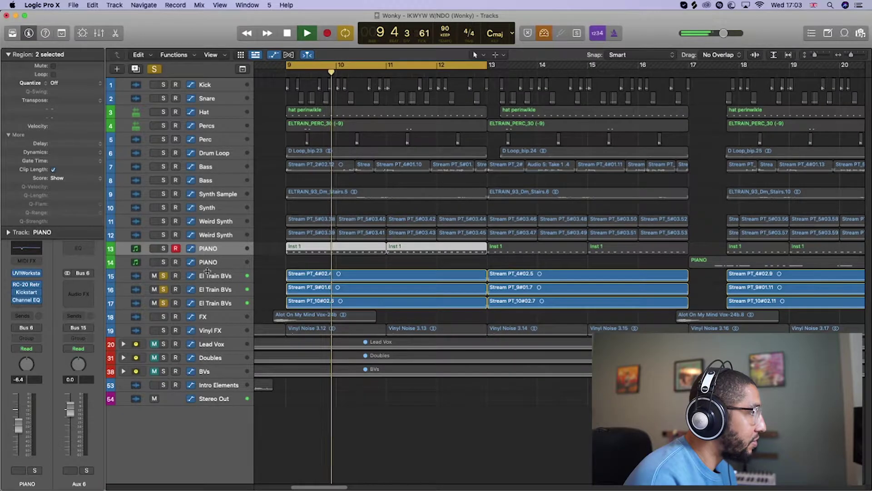
Step: Select the first El Train BVs region and compare the vocals with the El T Vox Strip effects bypassed and active
{"action": "left_click", "coordinate": [363, 274]}
{"action": "key", "text": "space"}
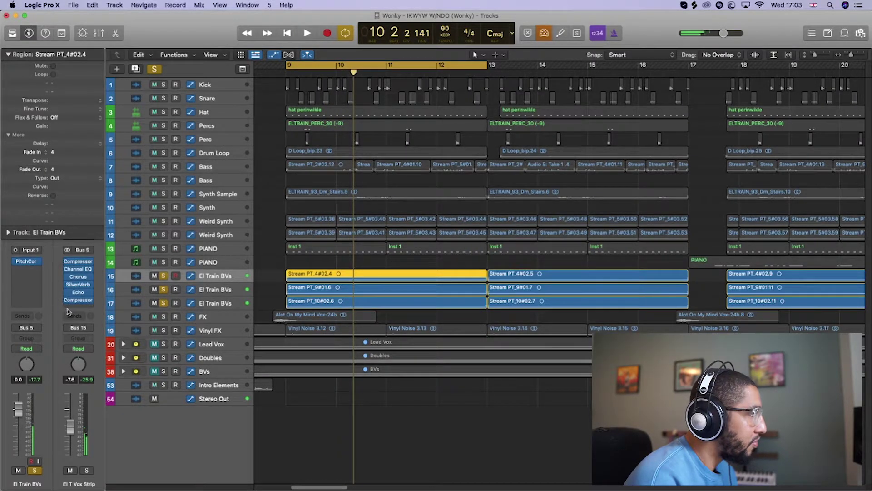
{"action": "left_click", "coordinate": [66, 303]}
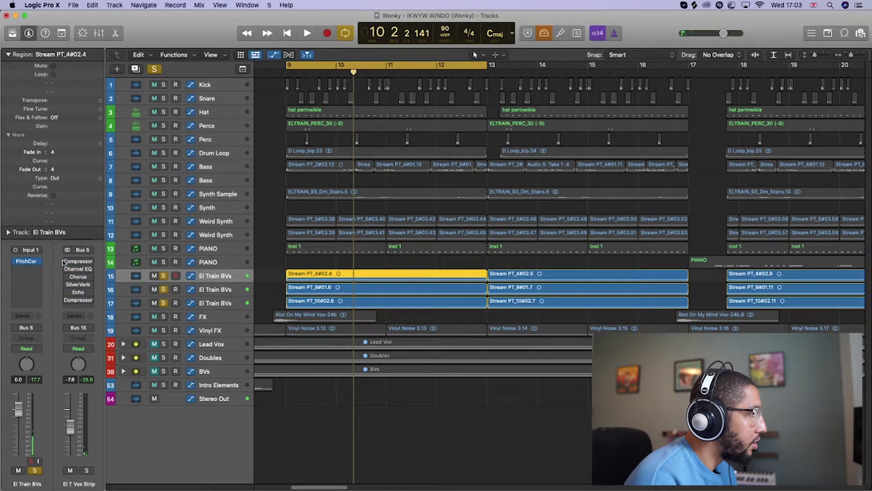
{"action": "key", "text": "space"}
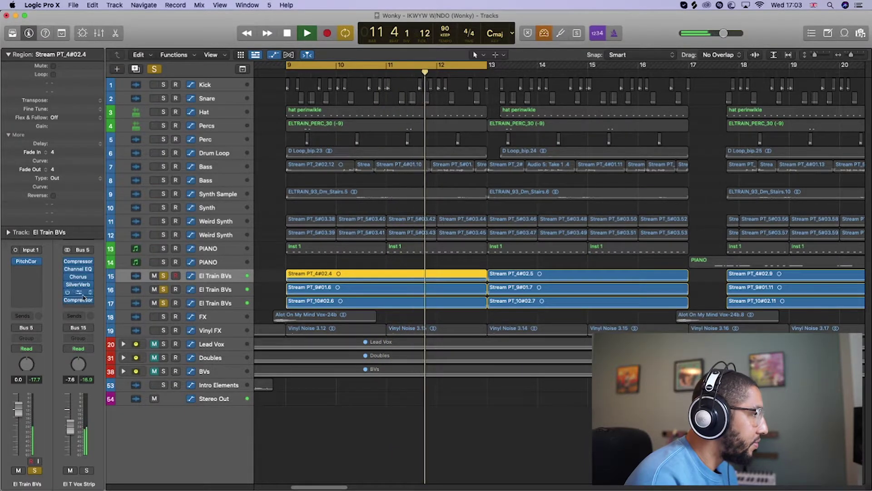
{"action": "key", "text": "space"}
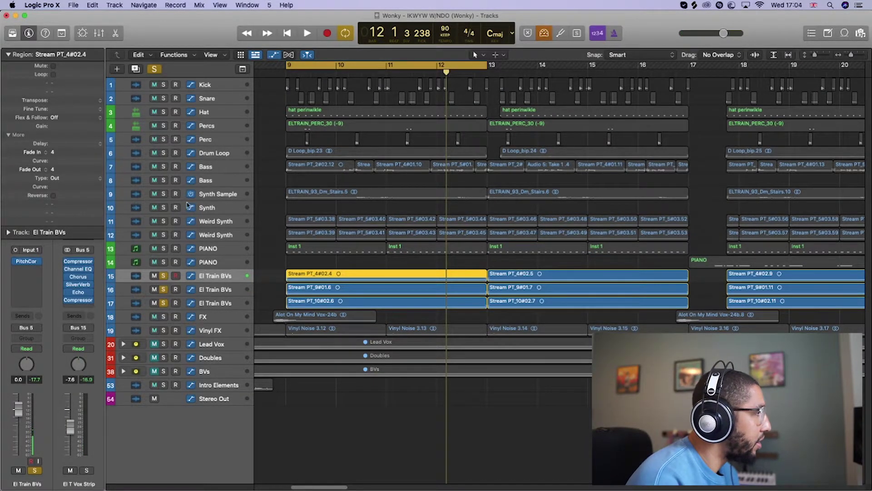
Step: Add the first PIANO, both Weird Synth and the Synth Sample tracks to the soloed vocals and play them together
{"action": "left_click_drag", "start_coordinate": [163, 251], "coordinate": [163, 226]}
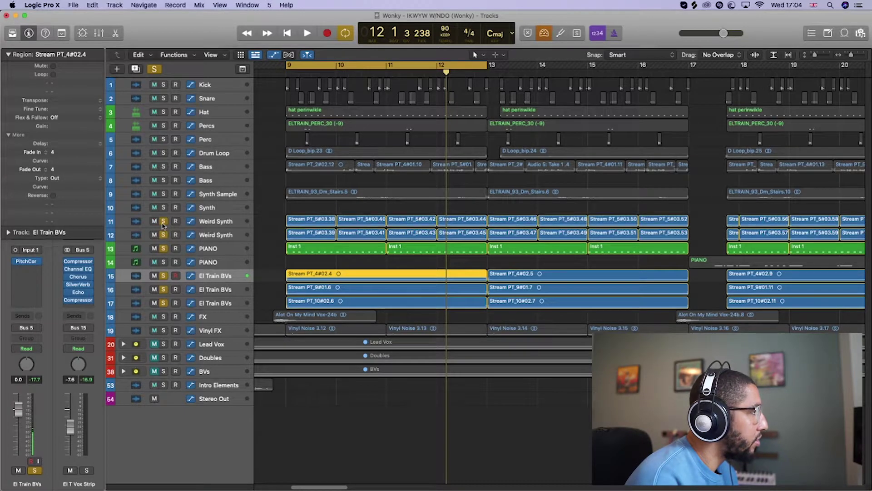
{"action": "left_click", "coordinate": [164, 194]}
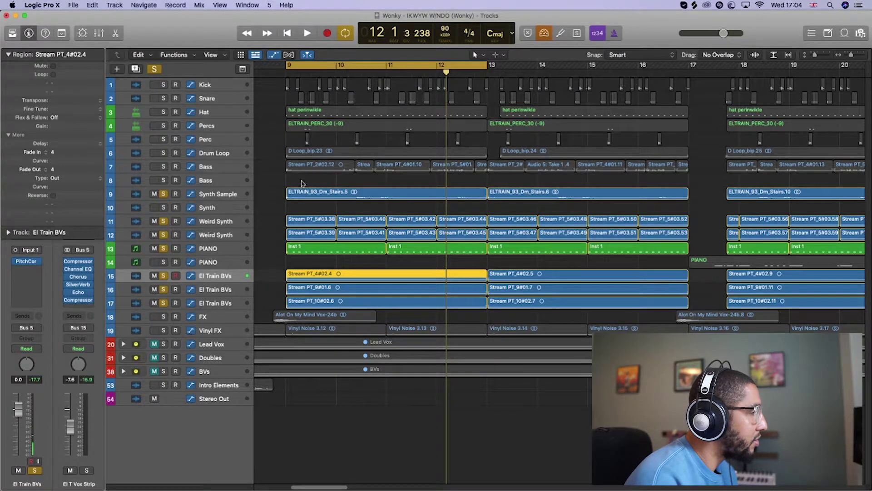
{"action": "key", "text": "space"}
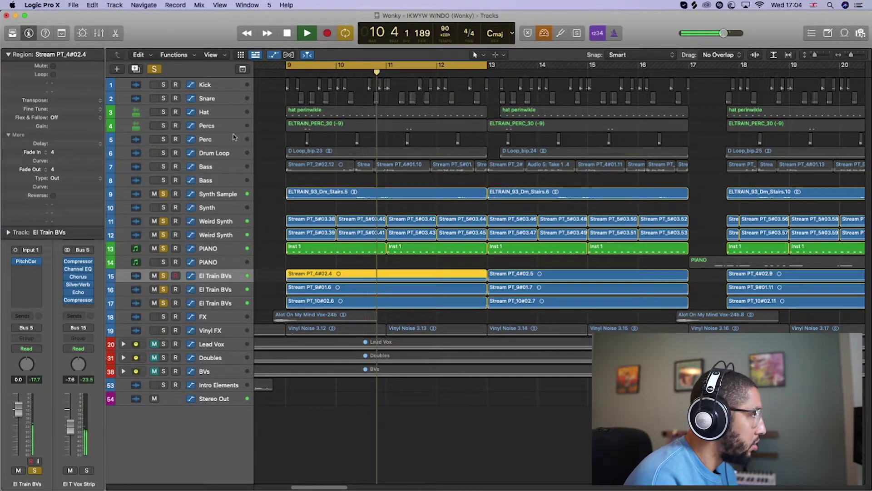
{"action": "key", "text": "space"}
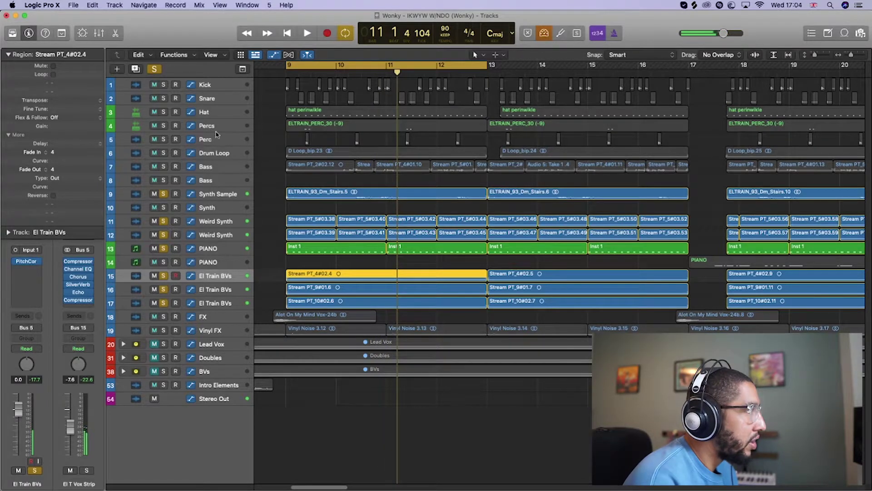
Step: Solo Kick, Snare, Hat, Percs and Perc with the music tracks, then add the Drum Loop during playback
{"action": "left_click_drag", "start_coordinate": [163, 89], "coordinate": [164, 143]}
{"action": "key", "text": "space"}
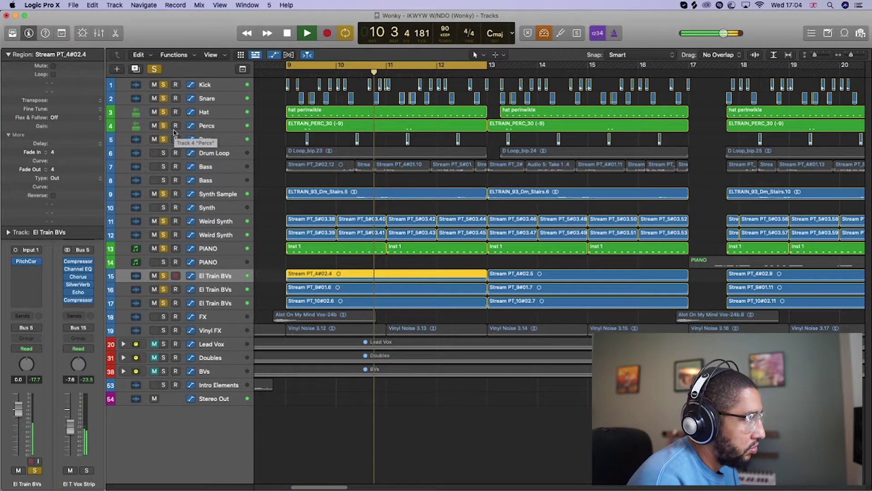
{"action": "left_click", "coordinate": [163, 153]}
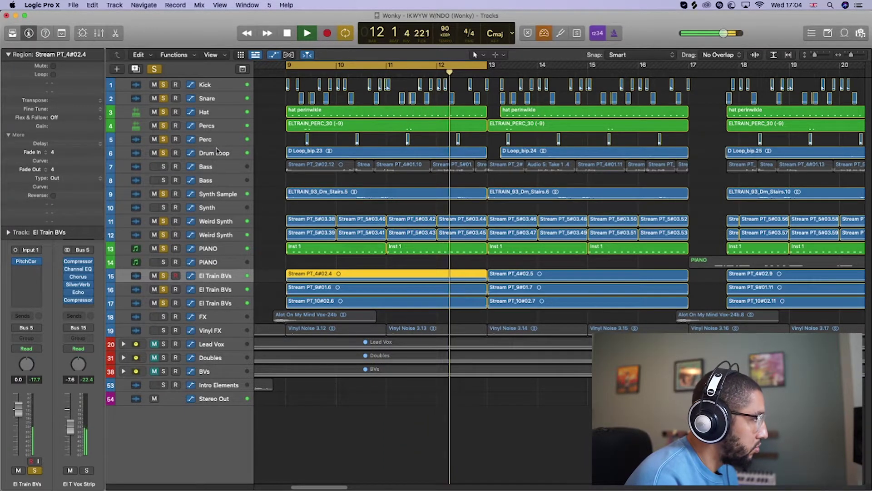
{"action": "key", "text": "space"}
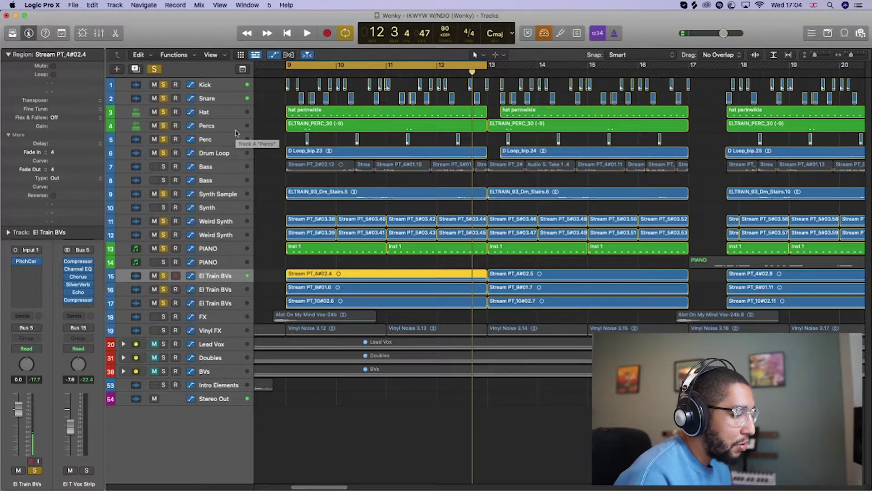
Step: Isolate the first Bass track and bypass its Bass Amp and Channel EQ effects
{"action": "left_click", "coordinate": [221, 169]}
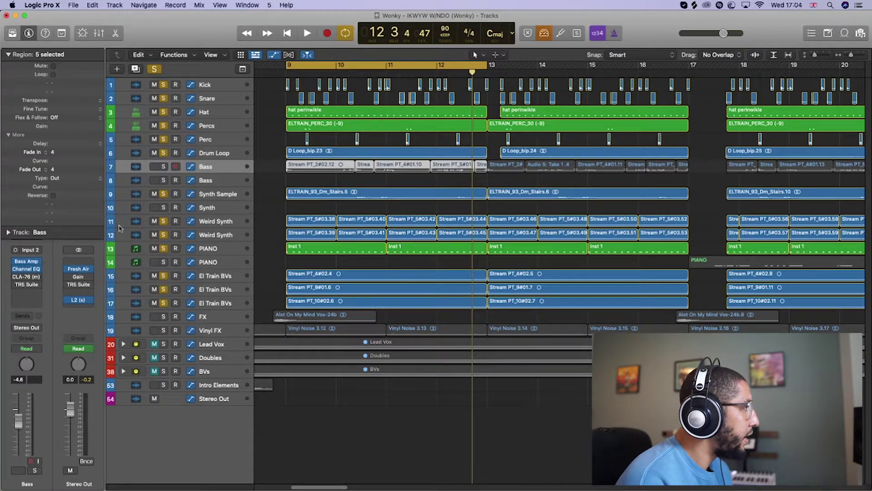
{"action": "left_click", "coordinate": [163, 167], "text": "alt"}
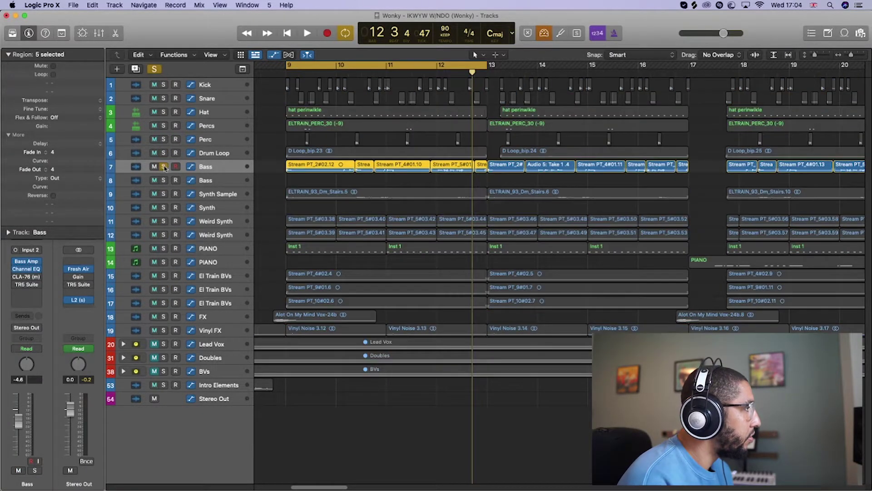
{"action": "left_click", "coordinate": [14, 269]}
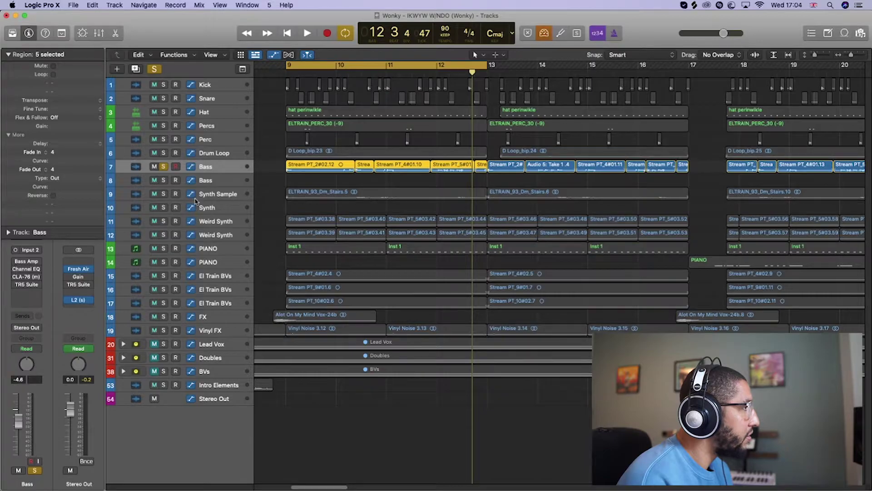
Step: Play the dry Bass alone, then solo the El Train BVs, first PIANO, synth and drum tracks with it and play them together
{"action": "key", "text": "space"}
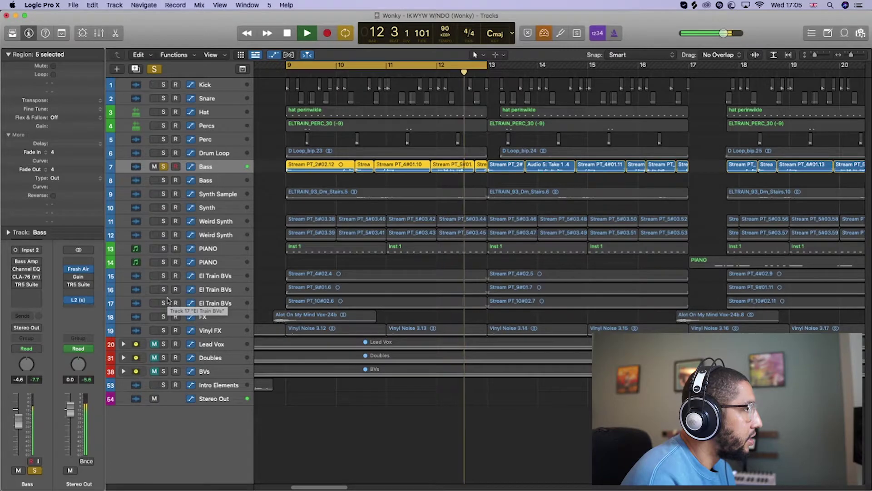
{"action": "key", "text": "space"}
{"action": "left_click_drag", "start_coordinate": [166, 307], "coordinate": [165, 201]}
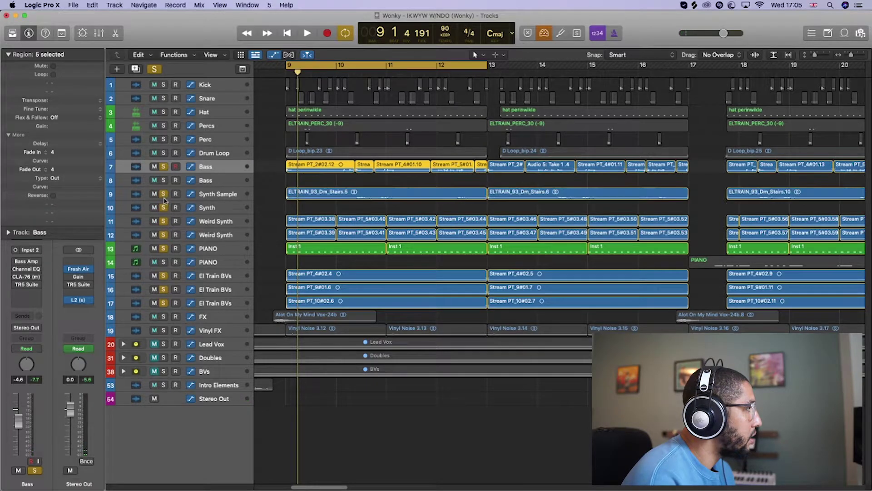
{"action": "left_click_drag", "start_coordinate": [165, 154], "coordinate": [164, 89]}
{"action": "key", "text": "space"}
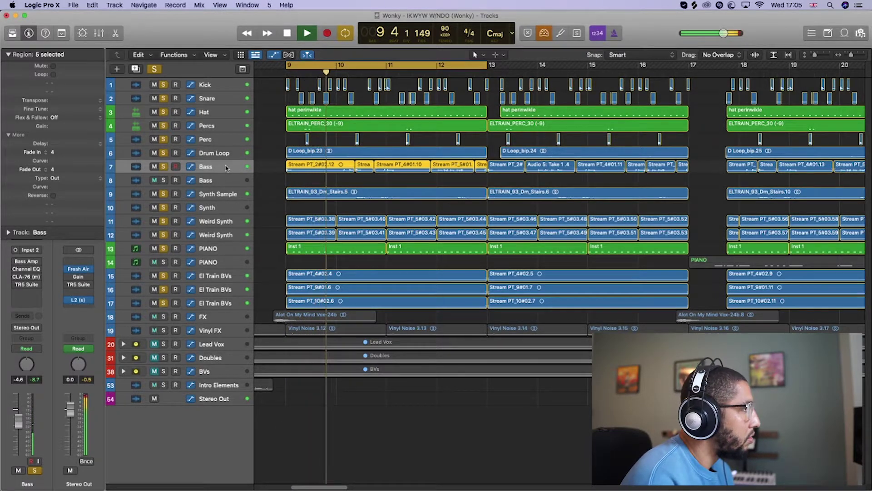
{"action": "key", "text": "space"}
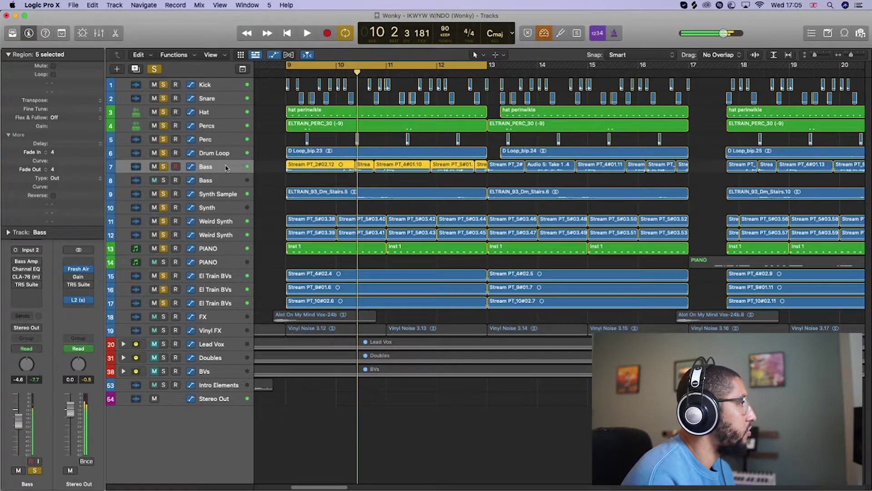
Step: Open the Bass track's Bass Amp, reactivate it and play it with the other soloed tracks
{"action": "left_click", "coordinate": [28, 263]}
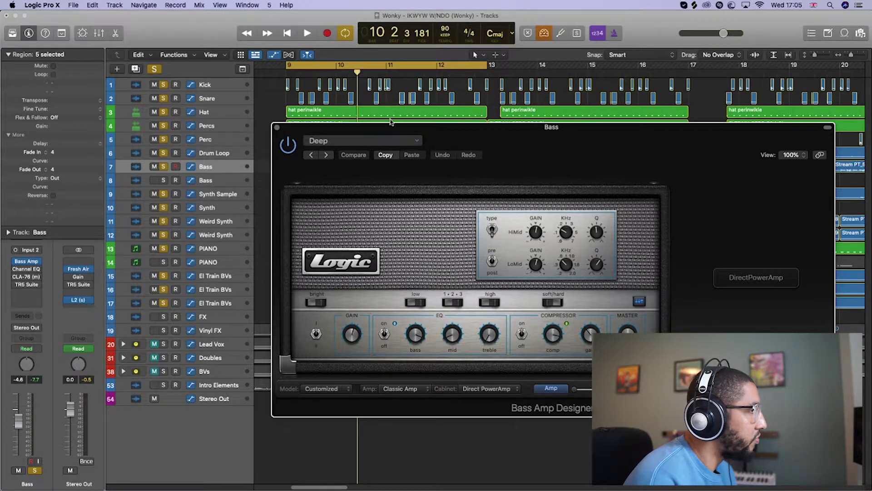
{"action": "key", "text": "space"}
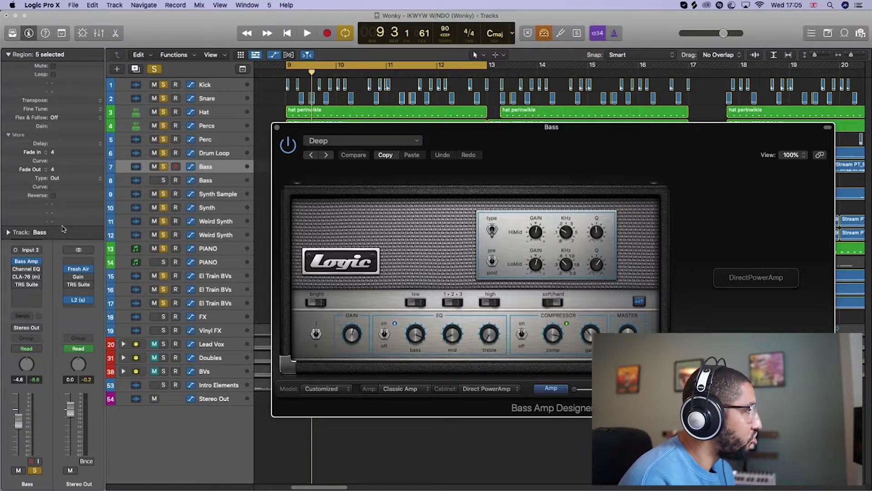
{"action": "key", "text": "space"}
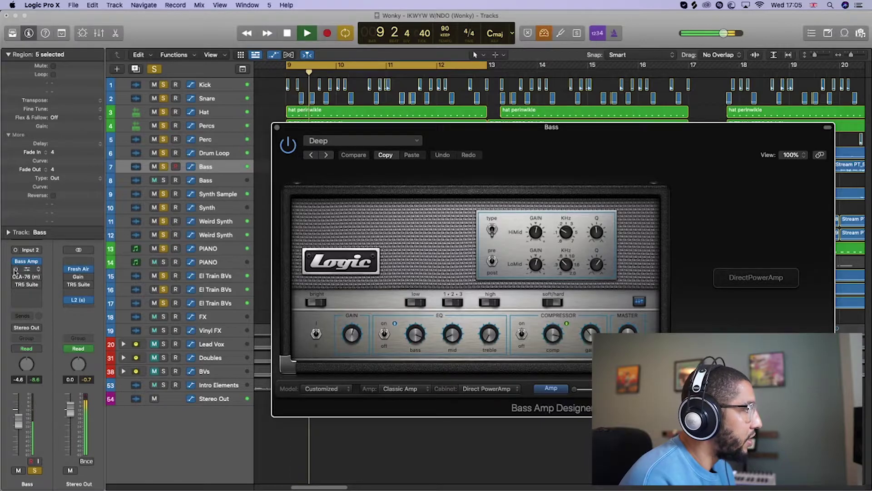
Step: Reactivate the Bass track's Channel EQ, play the soloed tracks with its curve displayed, and close both effect windows
{"action": "key", "text": "space"}
{"action": "left_click", "coordinate": [26, 269]}
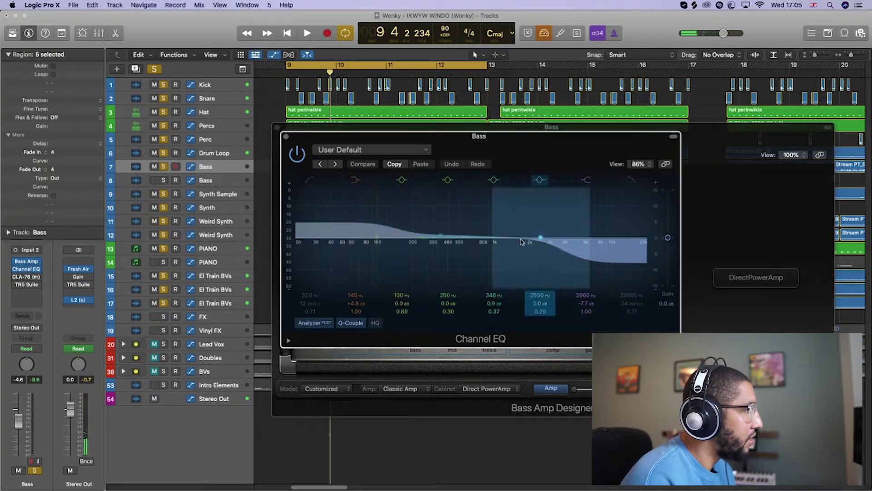
{"action": "key", "text": "space"}
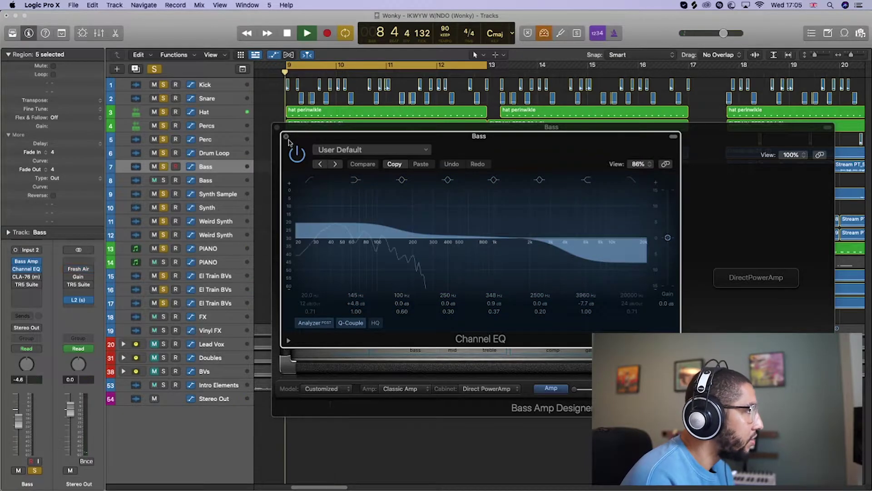
{"action": "left_click", "coordinate": [286, 136]}
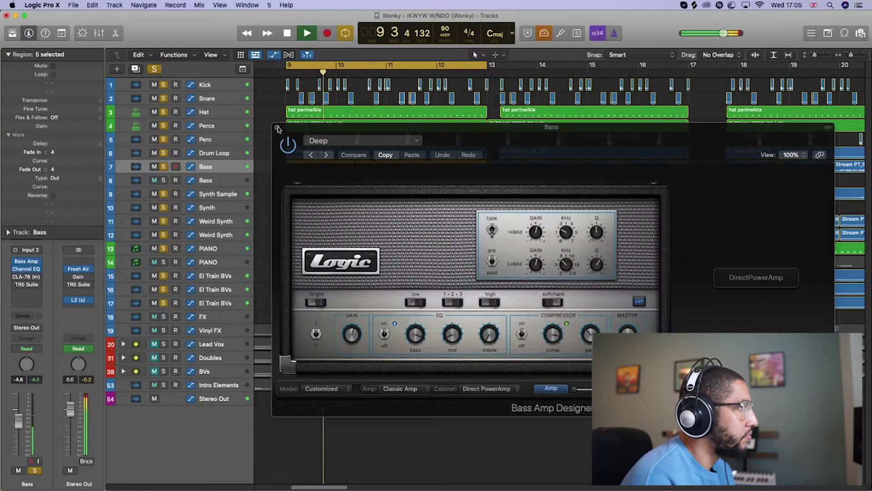
{"action": "key", "text": "super+w"}
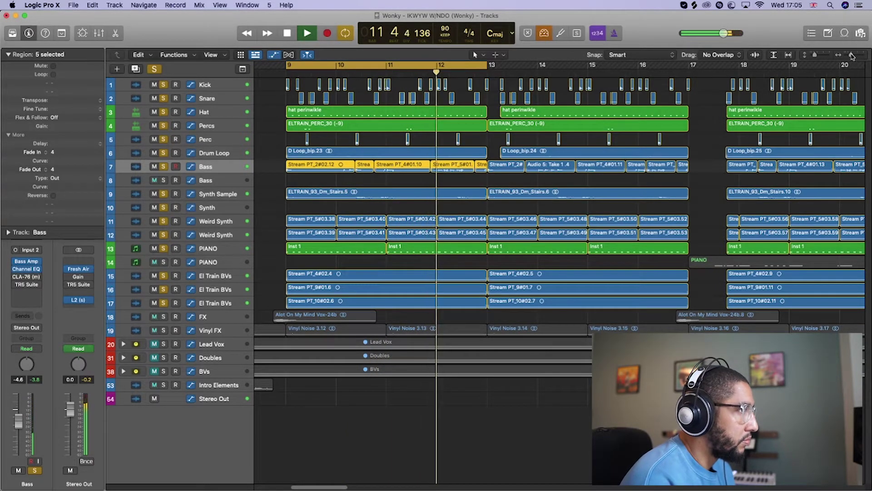
{"action": "key", "text": "space"}
Step: Solo only the FX track and play its riser from just before bar 17
{"action": "left_click_drag", "start_coordinate": [852, 55], "coordinate": [848, 55]}
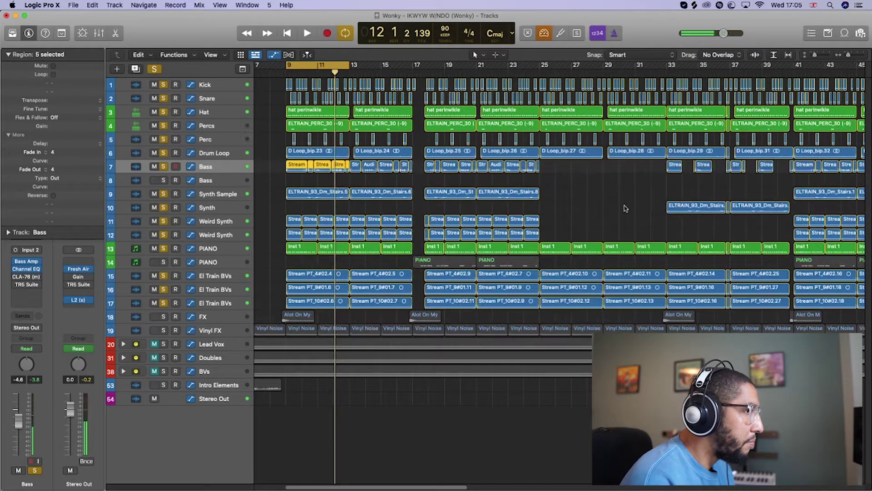
{"action": "left_click", "coordinate": [164, 317], "text": "alt"}
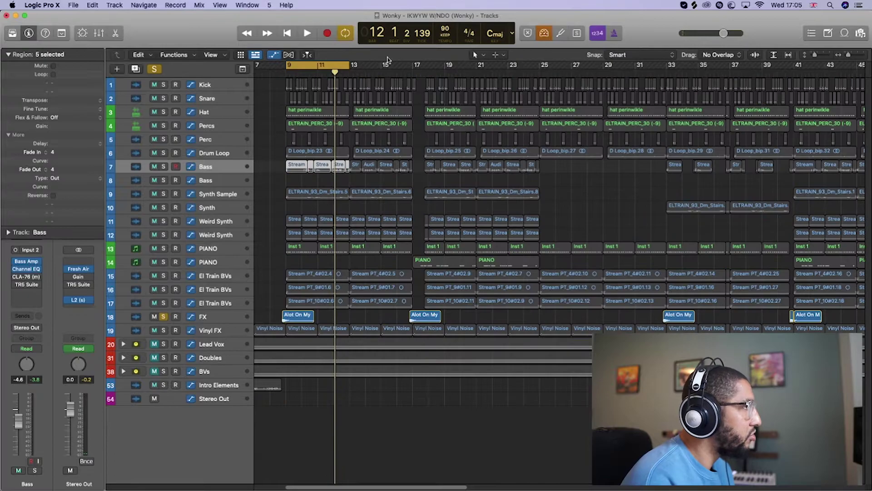
{"action": "left_click", "coordinate": [407, 74]}
{"action": "key", "text": "space"}
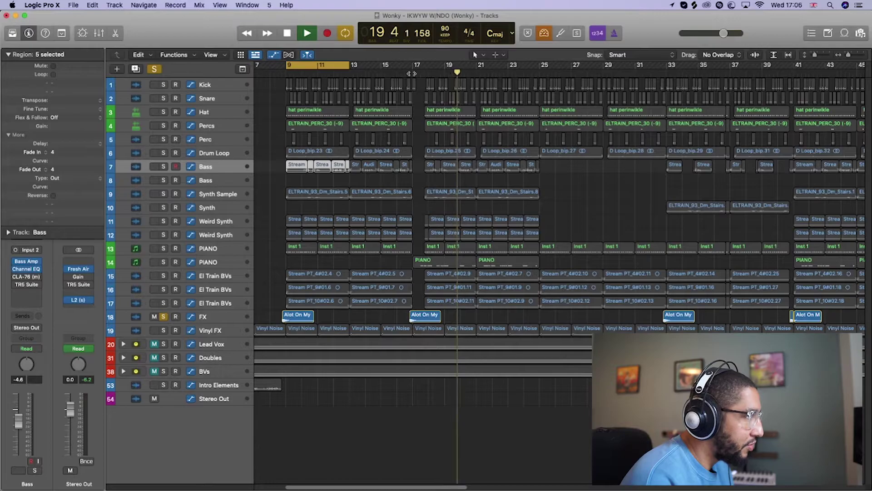
{"action": "left_click", "coordinate": [413, 73]}
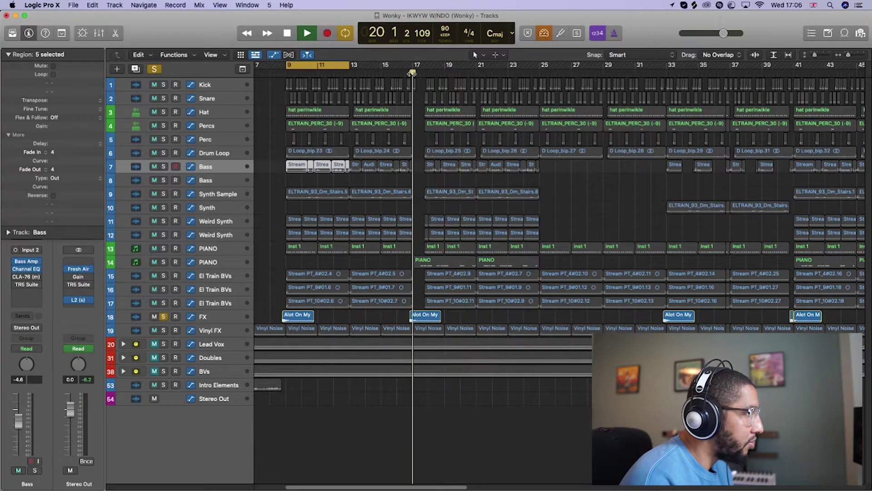
Step: Add the second PIANO track to the FX solo, turn cycling off and play the piano with its effects bypassed
{"action": "left_click", "coordinate": [164, 262]}
{"action": "left_click", "coordinate": [141, 264]}
{"action": "key", "text": "space"}
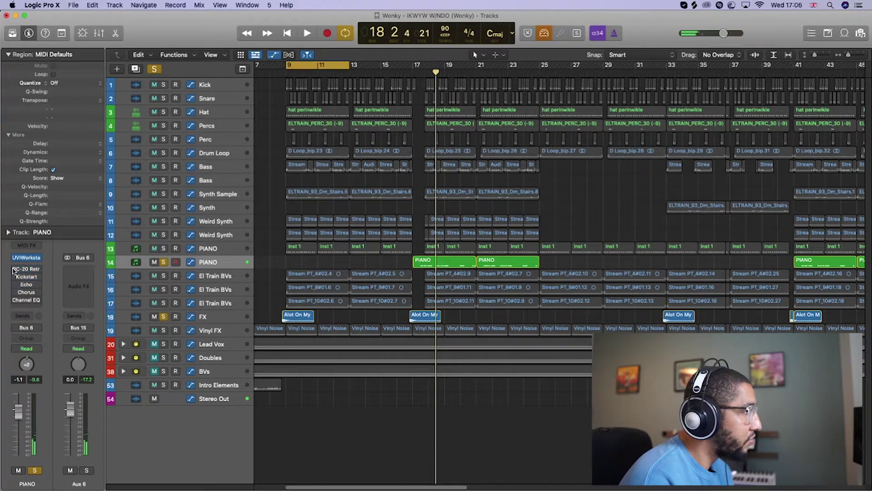
{"action": "left_click", "coordinate": [346, 35]}
{"action": "key", "text": "space"}
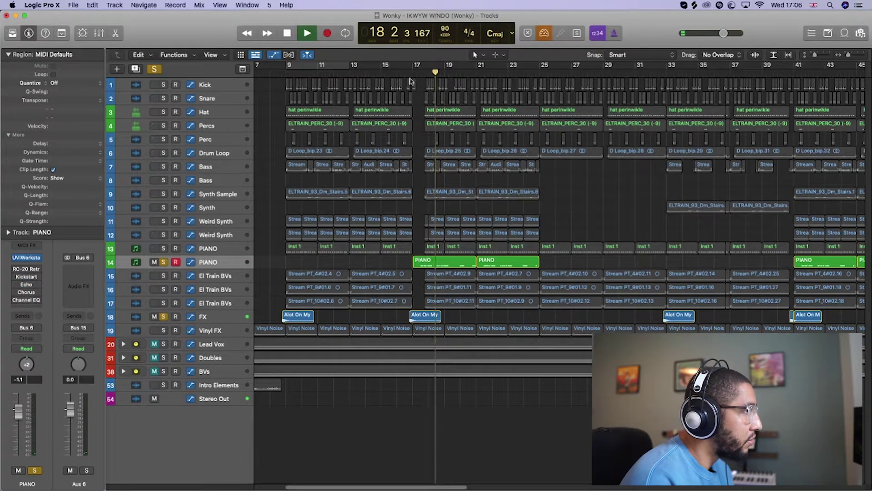
Step: Reactivate the PIANO effects from RC-20 to Channel EQ during playback, then clear all solos to hear the full beat
{"action": "mouse_move", "coordinate": [15, 276]}
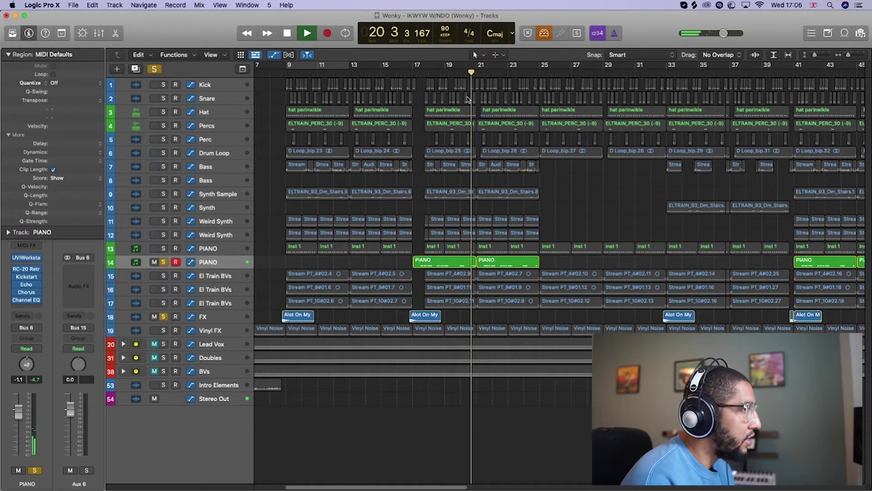
{"action": "left_click", "coordinate": [164, 262]}
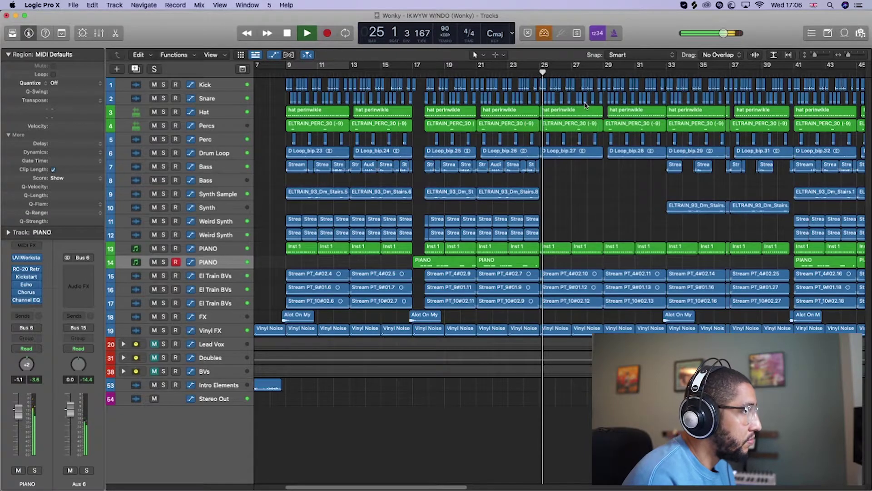
{"action": "key", "text": "space"}
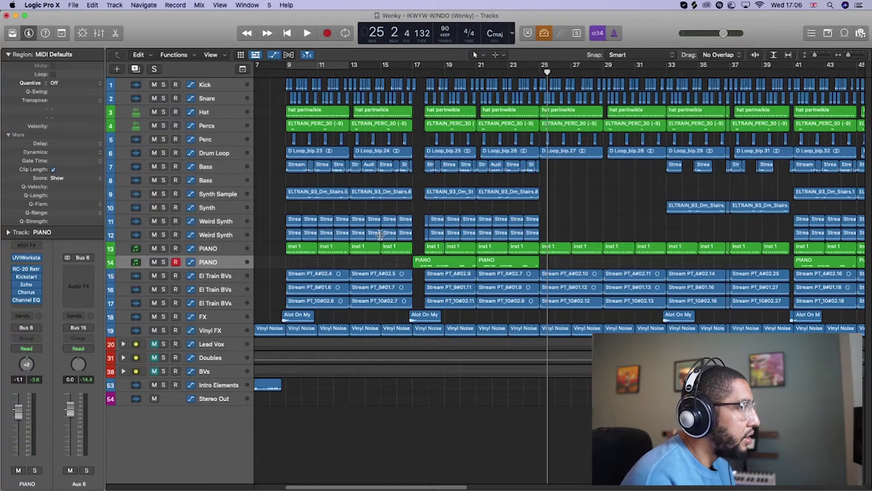
Step: Expand and solo the Lead Vox stack, turn on the bars 9–13 cycle and play it, reducing the track height
{"action": "left_click", "coordinate": [211, 344]}
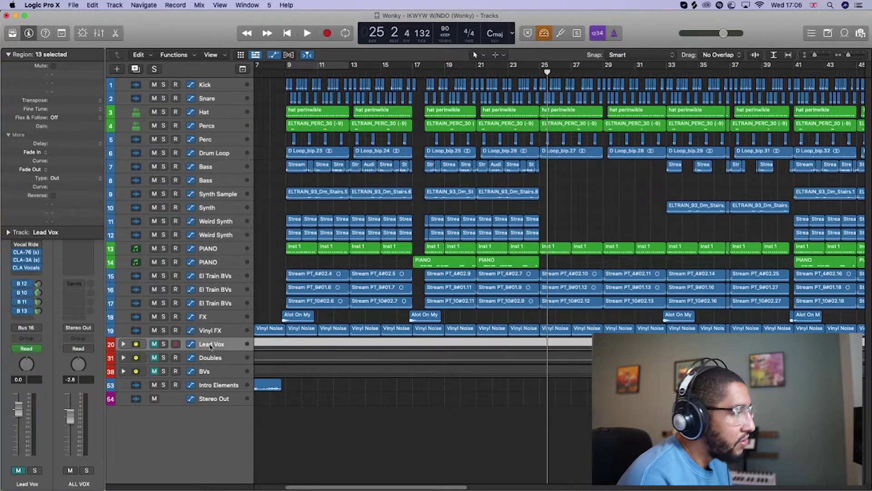
{"action": "left_click", "coordinate": [129, 344]}
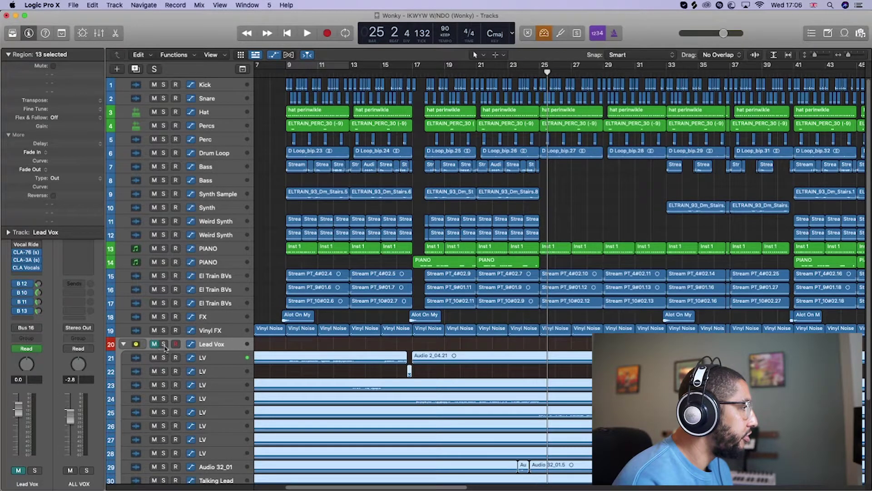
{"action": "left_click", "coordinate": [164, 345]}
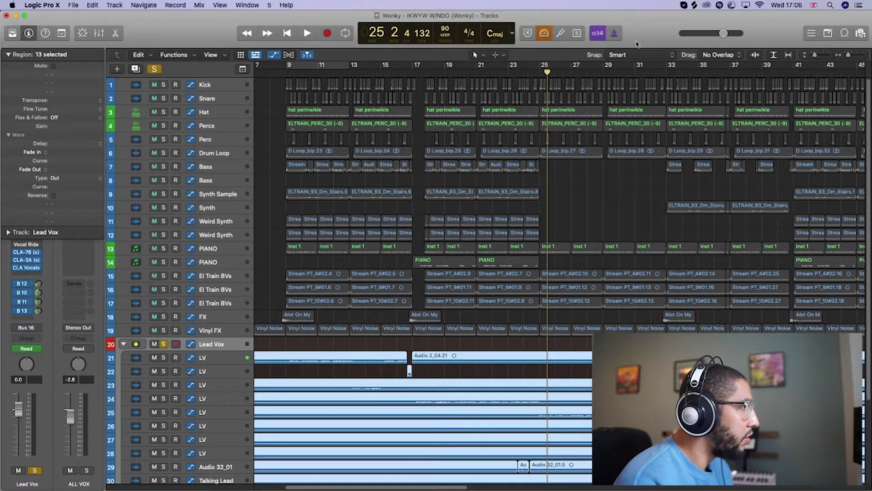
{"action": "left_click", "coordinate": [321, 69]}
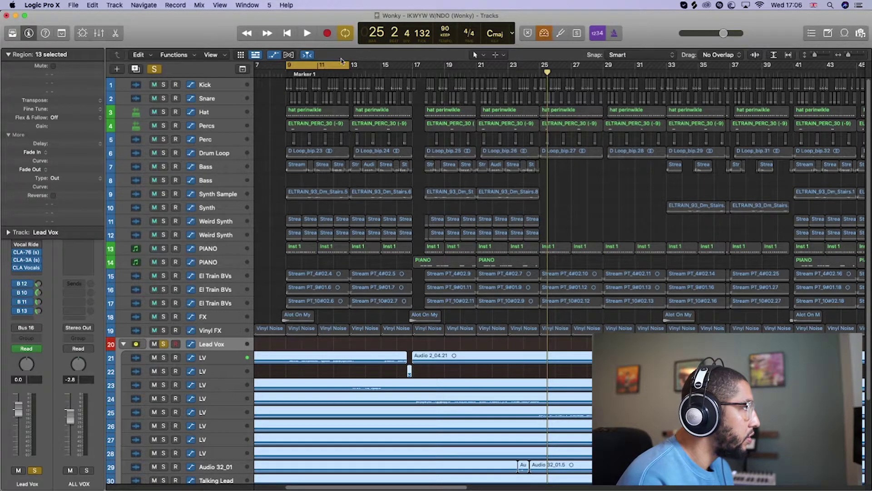
{"action": "key", "text": "space"}
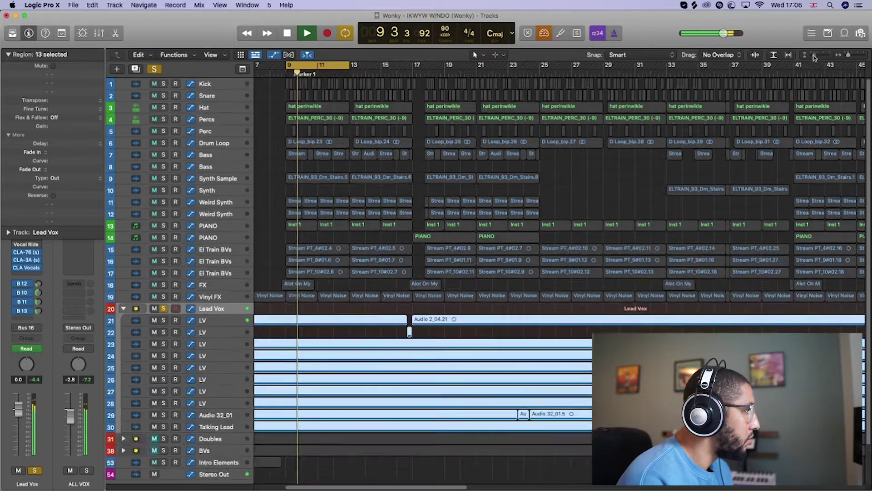
{"action": "left_click_drag", "start_coordinate": [816, 55], "coordinate": [812, 55]}
{"action": "key", "text": "space"}
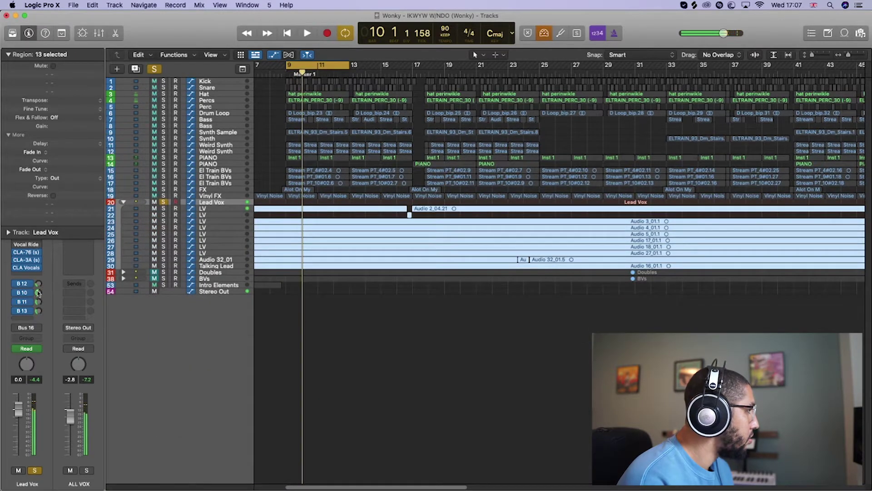
Step: Collapse the region details, then remove Fresh Air and Vocal Rider from Lead Vox and bypass its remaining effects and sends
{"action": "left_click", "coordinate": [8, 55]}
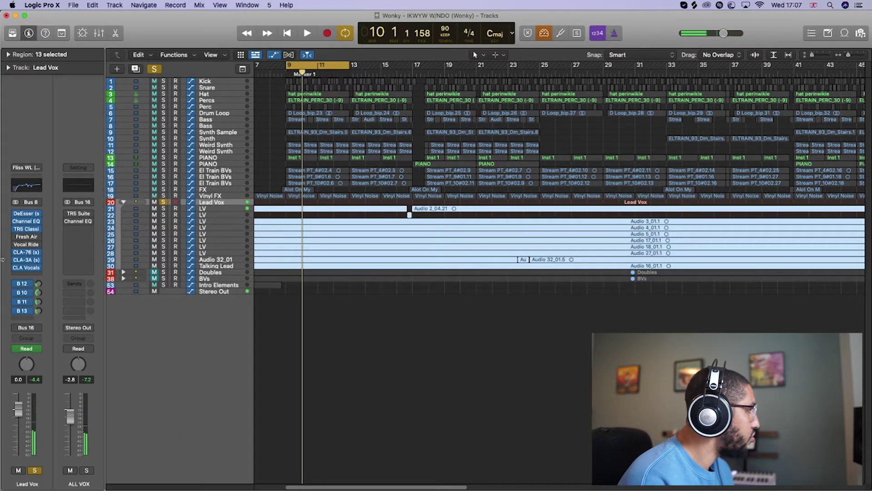
{"action": "left_click", "coordinate": [37, 236]}
{"action": "left_click", "coordinate": [57, 247]}
{"action": "left_click", "coordinate": [38, 244]}
{"action": "key", "text": "Escape"}
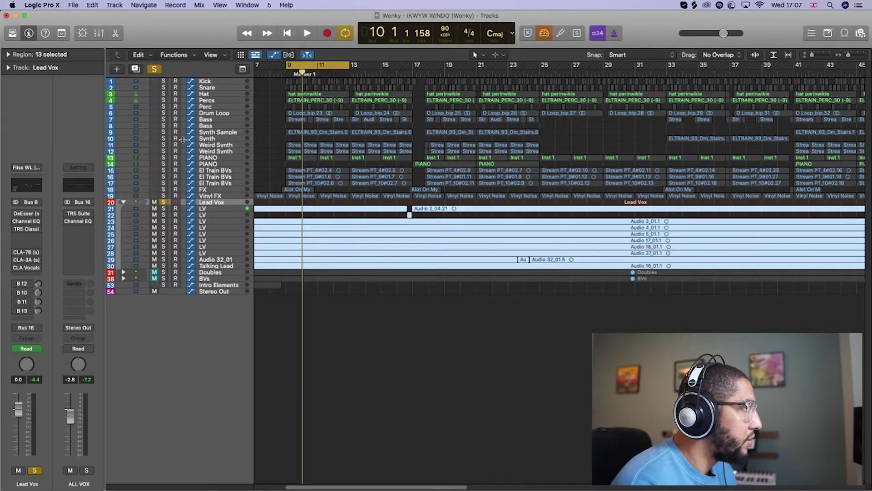
Step: Play Lead Vox with only the TR5 Classi effect reactivated
{"action": "key", "text": "space"}
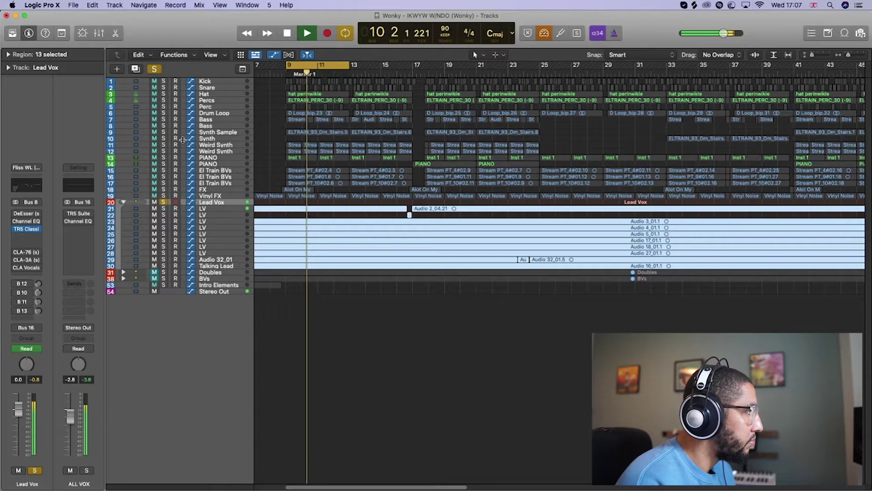
{"action": "mouse_move", "coordinate": [19, 231]}
{"action": "key", "text": "space"}
{"action": "left_click", "coordinate": [20, 229]}
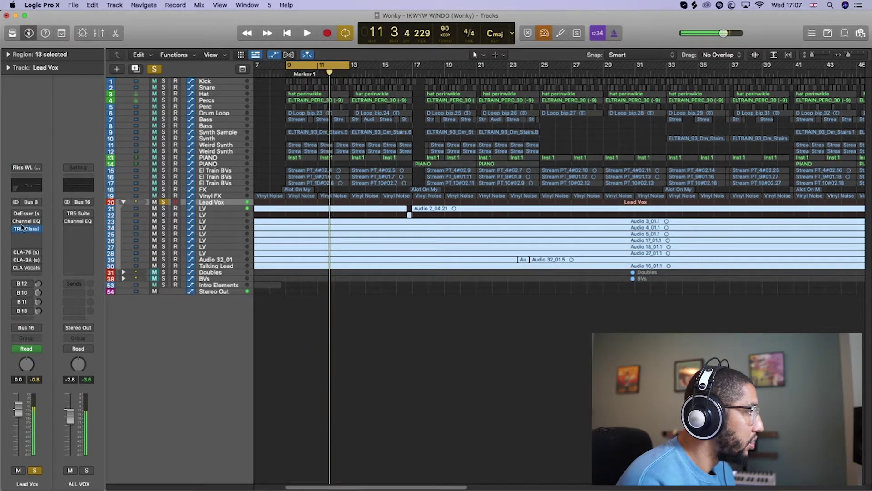
Step: Reactivate the DeEsser and Channel EQ on Lead Vox and open the Channel EQ to show its curve
{"action": "mouse_move", "coordinate": [15, 231]}
{"action": "mouse_move", "coordinate": [16, 215]}
{"action": "left_click", "coordinate": [17, 222]}
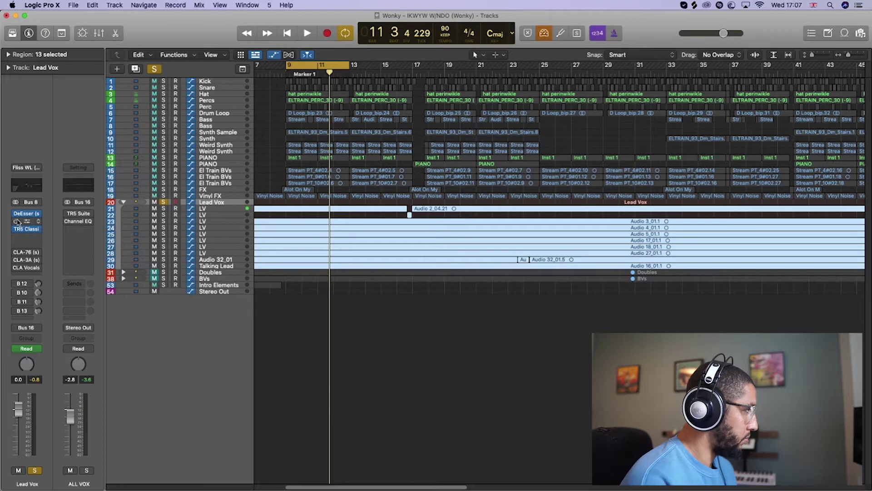
{"action": "left_click", "coordinate": [26, 222]}
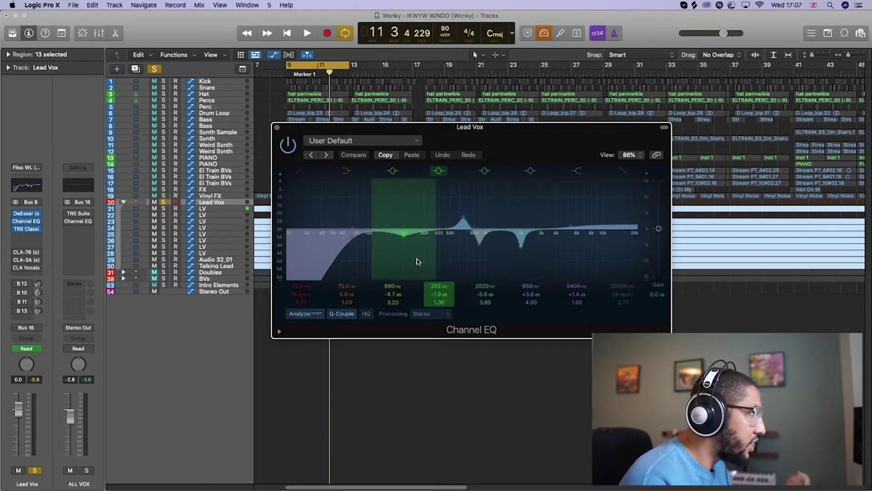
Step: Open the Lead Vox CLA-76 and CLA-3A compressors side by side and reactivate the CLA-76
{"action": "left_click", "coordinate": [26, 253]}
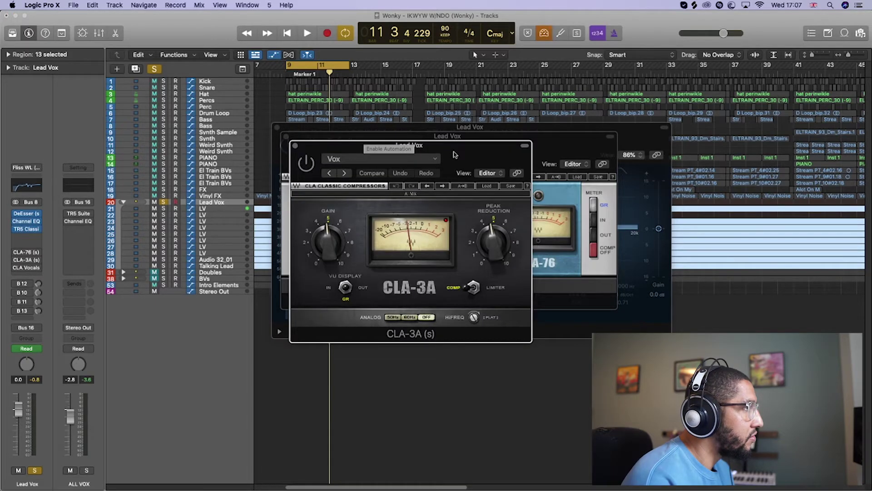
{"action": "left_click_drag", "start_coordinate": [453, 150], "coordinate": [778, 169]}
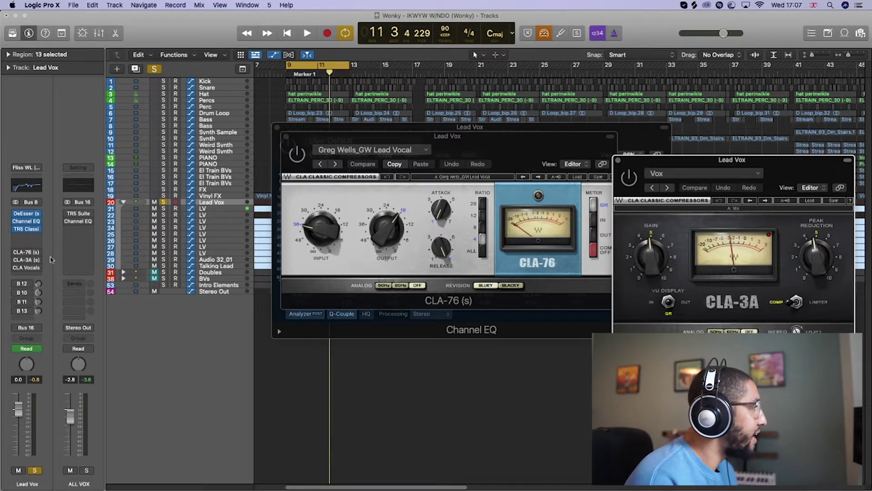
{"action": "left_click", "coordinate": [16, 255]}
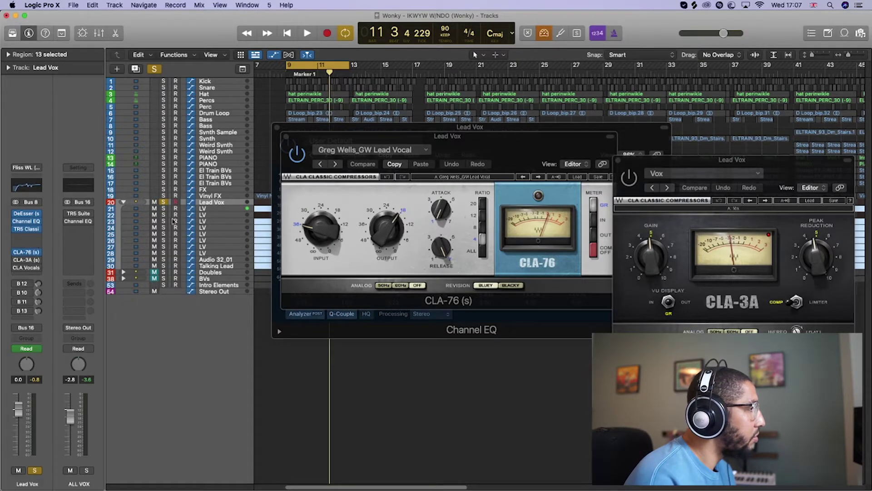
Step: Play Lead Vox through the CLA-76, then reactivate the CLA-3A and play it with both compressors
{"action": "key", "text": "space"}
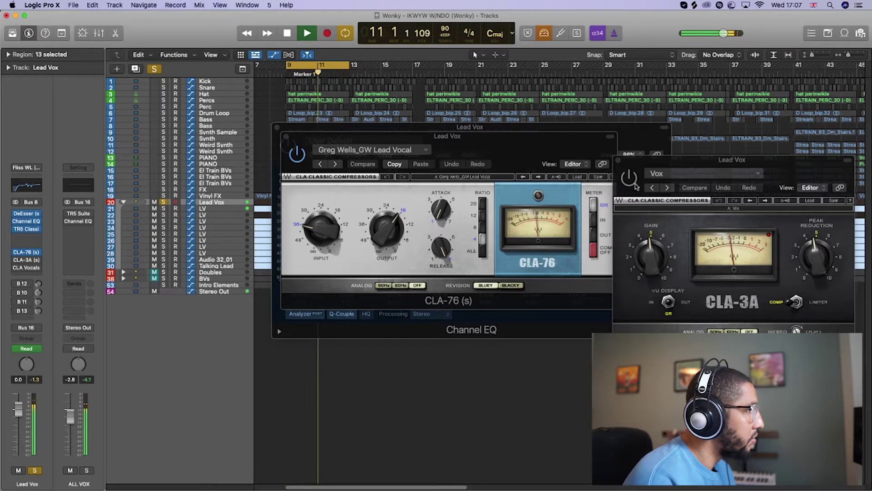
{"action": "key", "text": "space"}
{"action": "left_click", "coordinate": [633, 180]}
{"action": "key", "text": "space"}
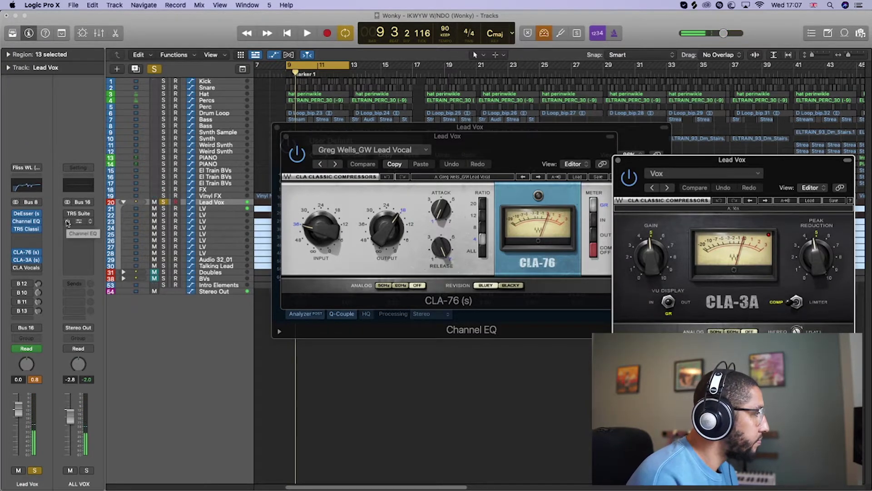
Step: Open and reactivate CLA Vocals on Lead Vox and compare playback with the effect on and bypassed
{"action": "left_click", "coordinate": [22, 268]}
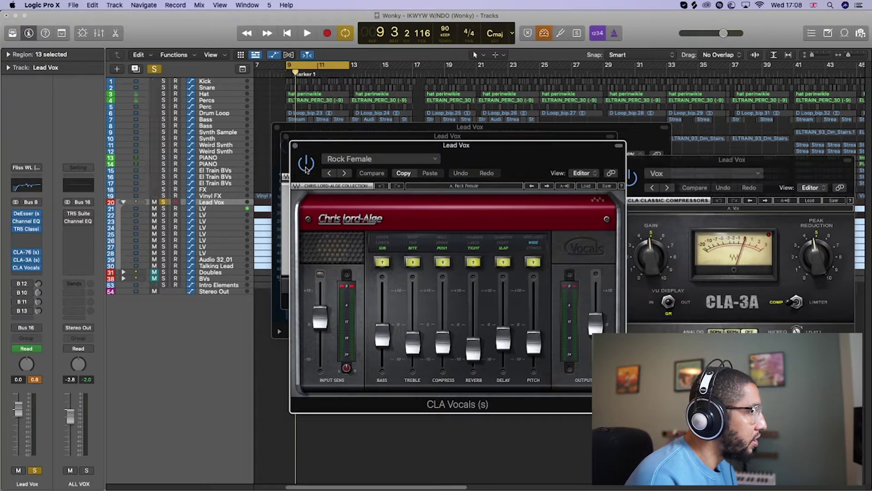
{"action": "key", "text": "space"}
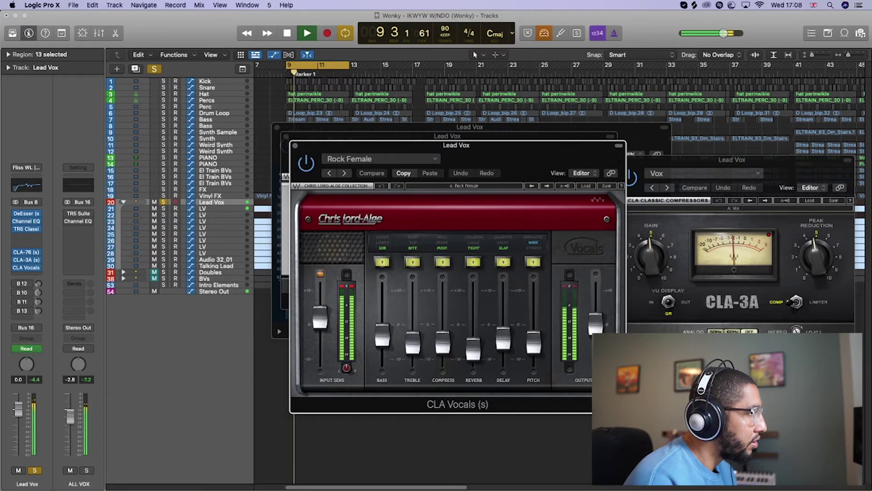
{"action": "key", "text": "space"}
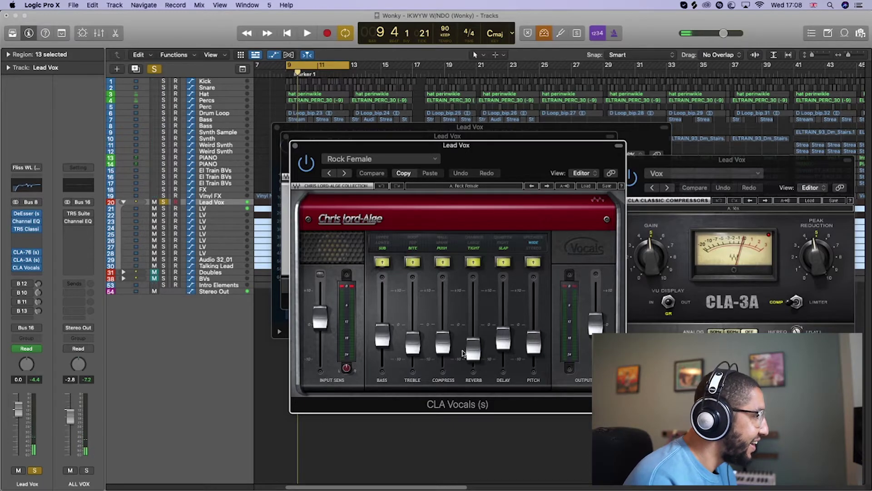
{"action": "key", "text": "space"}
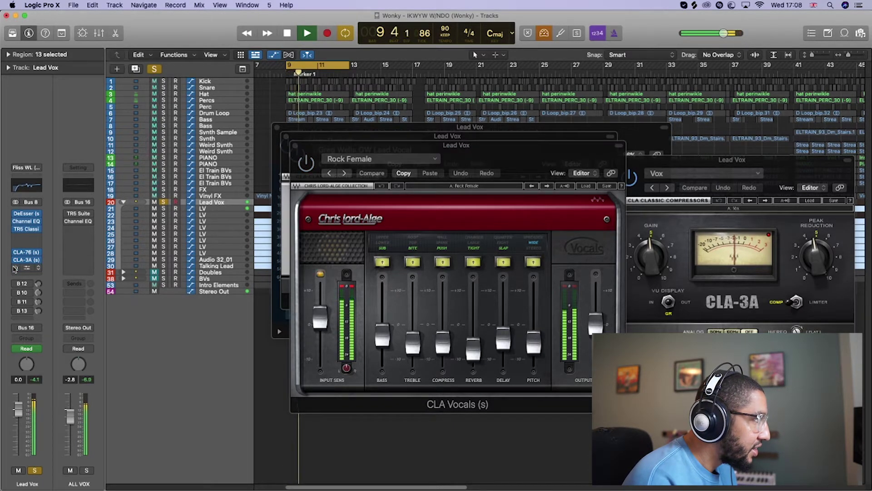
{"action": "key", "text": "space"}
{"action": "key", "text": "space"}
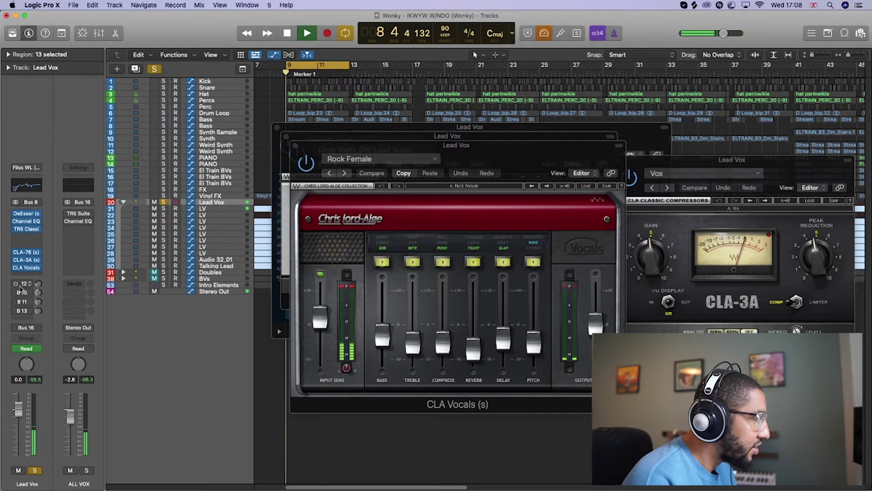
Step: Close the CLA Vocals, CLA-76 and Channel EQ windows and stop playback
{"action": "left_click", "coordinate": [295, 145]}
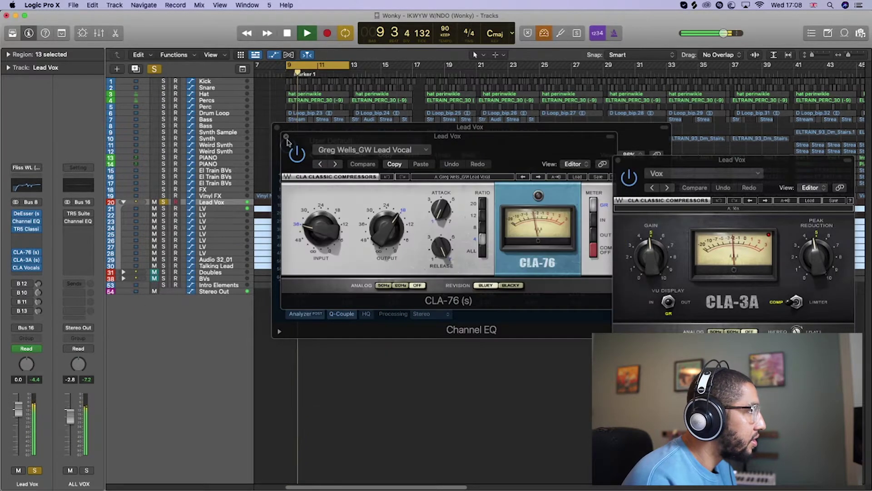
{"action": "left_click", "coordinate": [286, 137]}
{"action": "left_click", "coordinate": [278, 129]}
{"action": "key", "text": "space"}
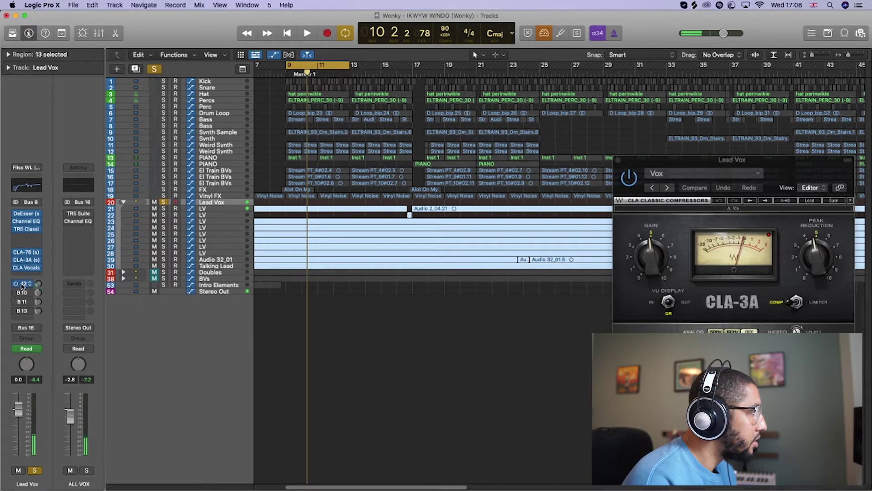
Step: Reactivate the Bus 12 send on Lead Vox and compare playback with the Fresh Air effect on Aux 12 on and bypassed
{"action": "left_click", "coordinate": [25, 282]}
{"action": "left_click", "coordinate": [22, 283]}
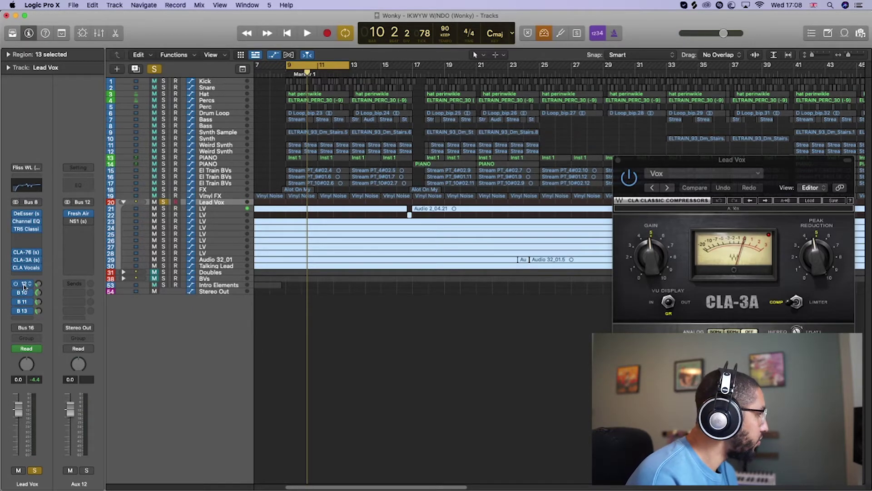
{"action": "left_click", "coordinate": [79, 215]}
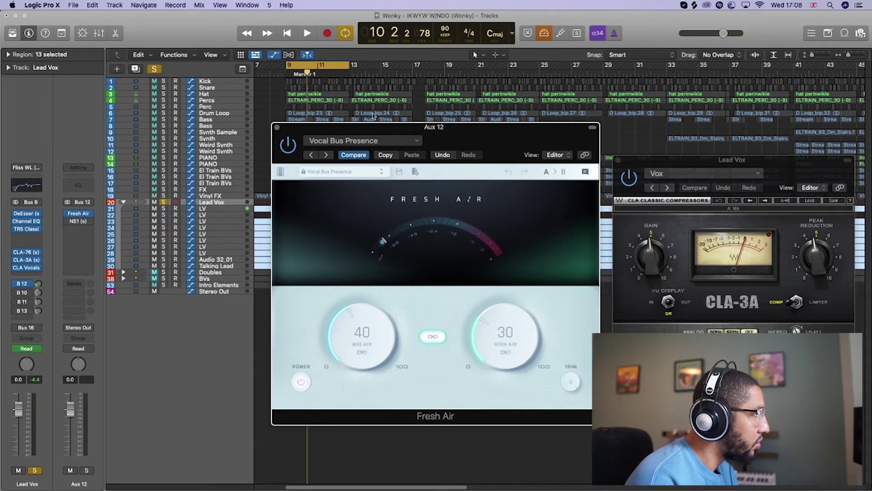
{"action": "key", "text": "space"}
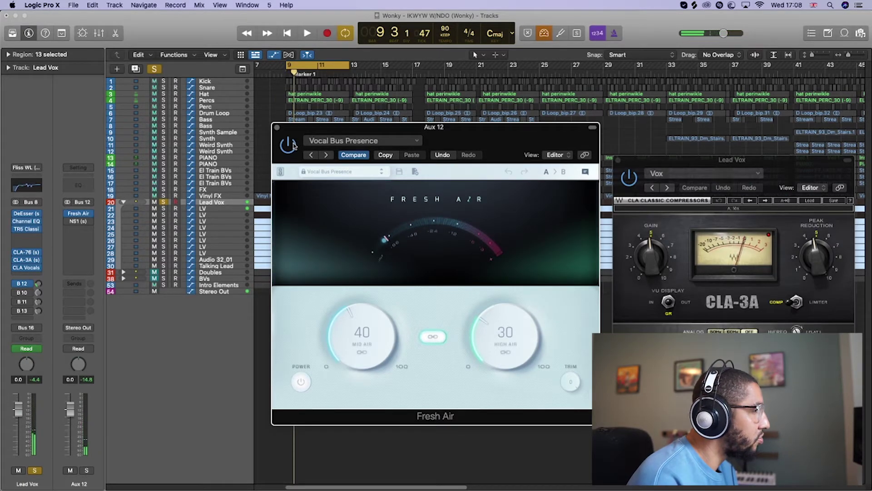
{"action": "key", "text": "space"}
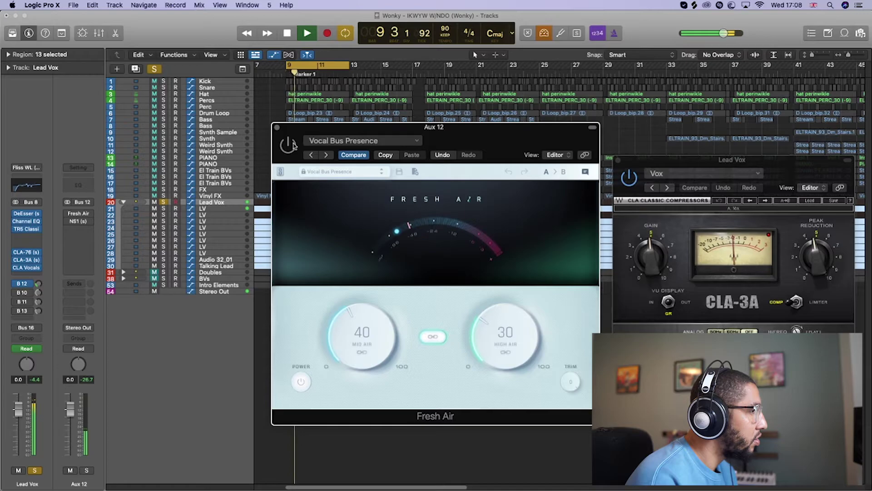
{"action": "key", "text": "space"}
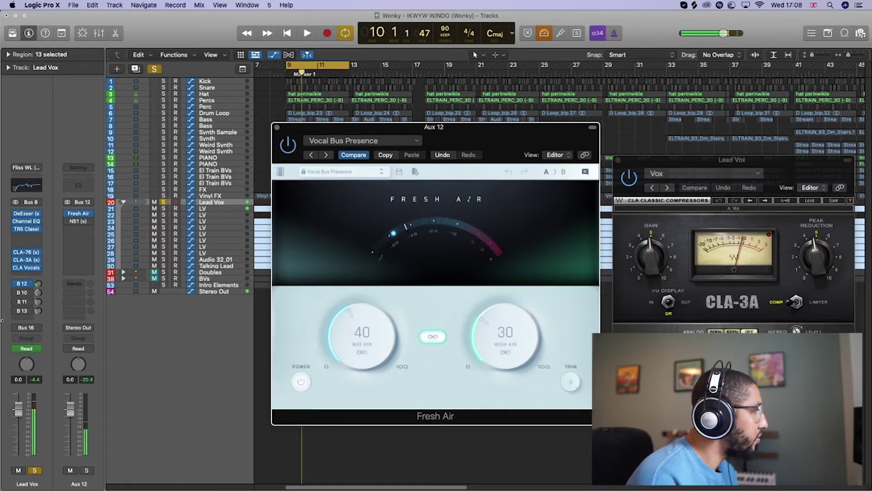
Step: Reactivate the Bus 10 send, view its TR5 CSR Room reverb, close the Aux effect windows and play Lead Vox
{"action": "left_click", "coordinate": [20, 295]}
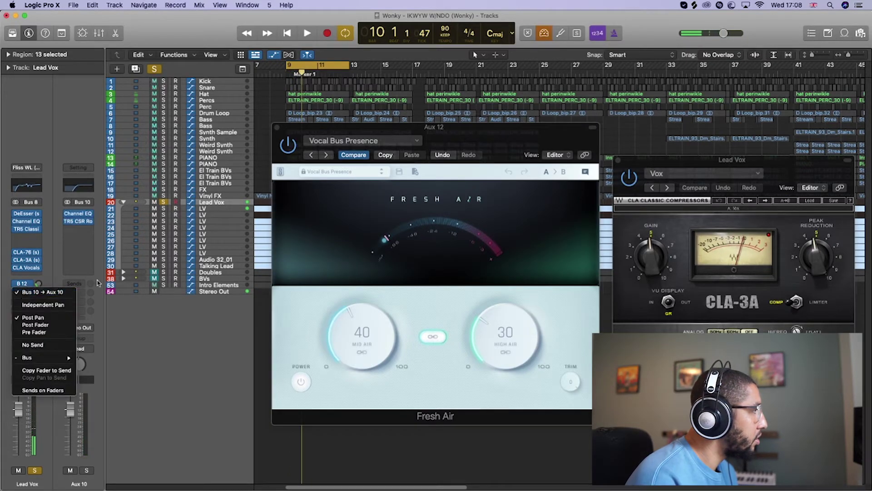
{"action": "left_click", "coordinate": [100, 280]}
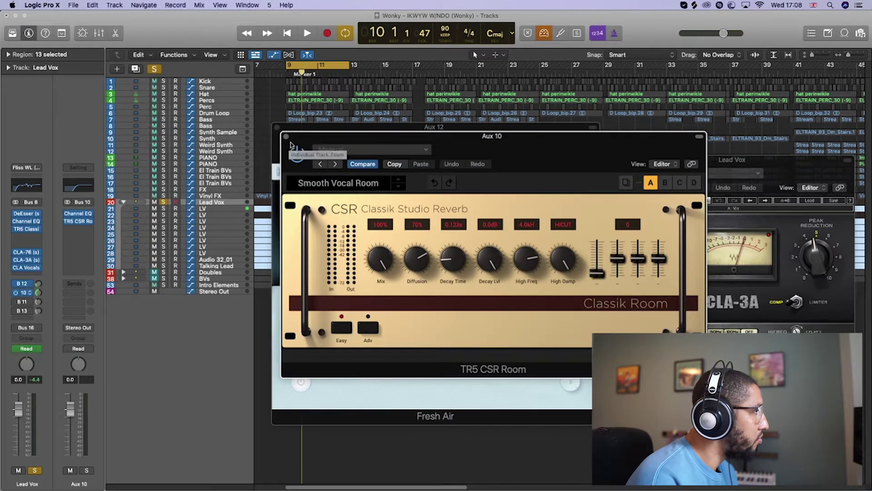
{"action": "left_click", "coordinate": [287, 137]}
{"action": "left_click", "coordinate": [275, 128]}
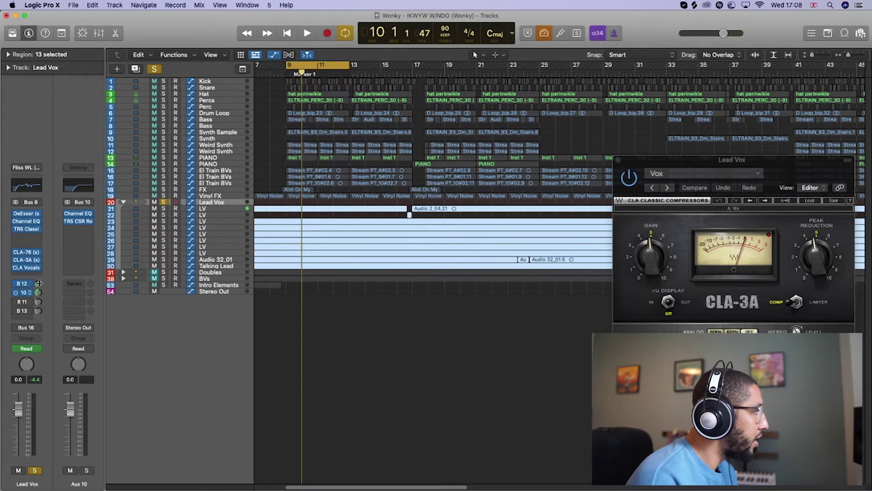
{"action": "key", "text": "space"}
Step: Reactivate the Bus 11 send, view and close its TR5 CSR Hall reverb, and replay Lead Vox
{"action": "left_click", "coordinate": [24, 300]}
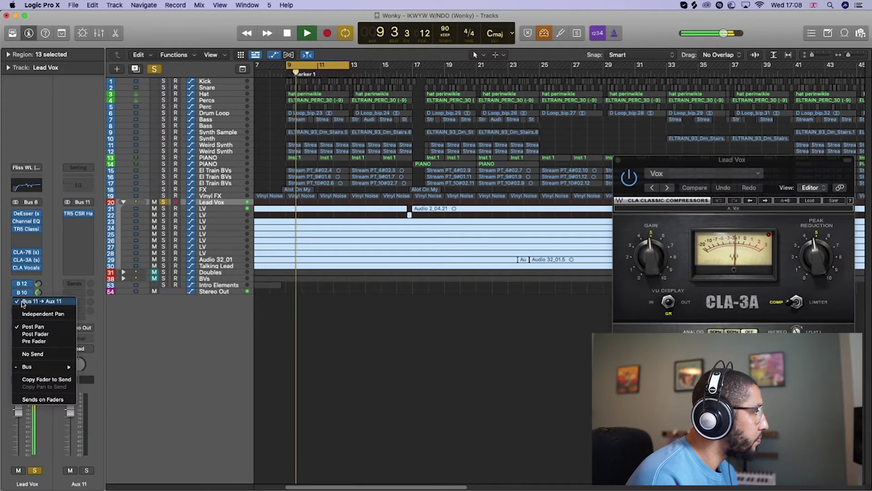
{"action": "key", "text": "Escape"}
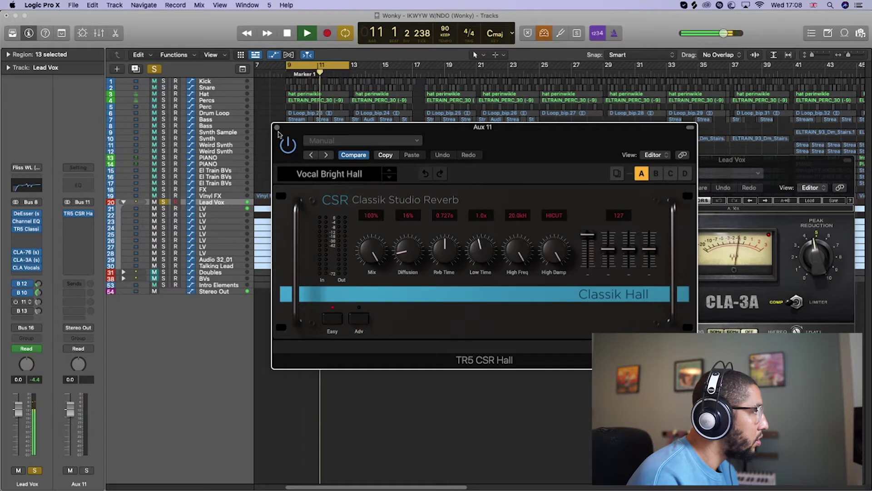
{"action": "left_click", "coordinate": [274, 127]}
{"action": "key", "text": "space"}
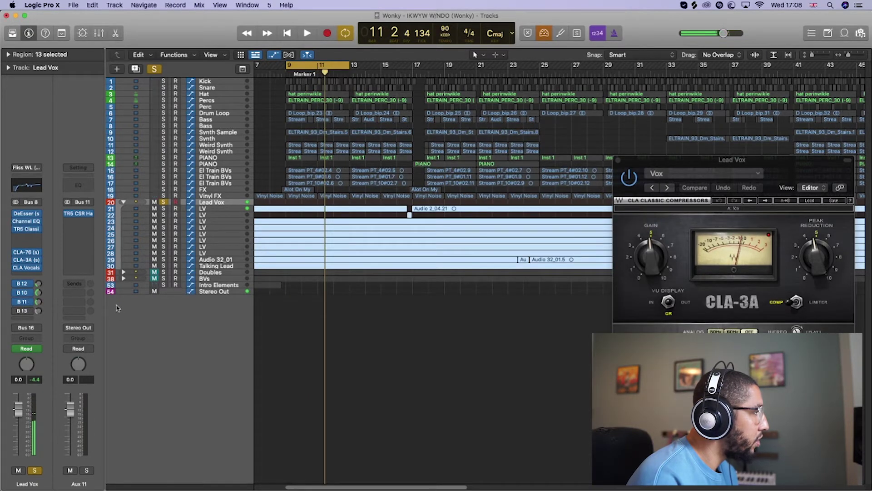
{"action": "key", "text": "space"}
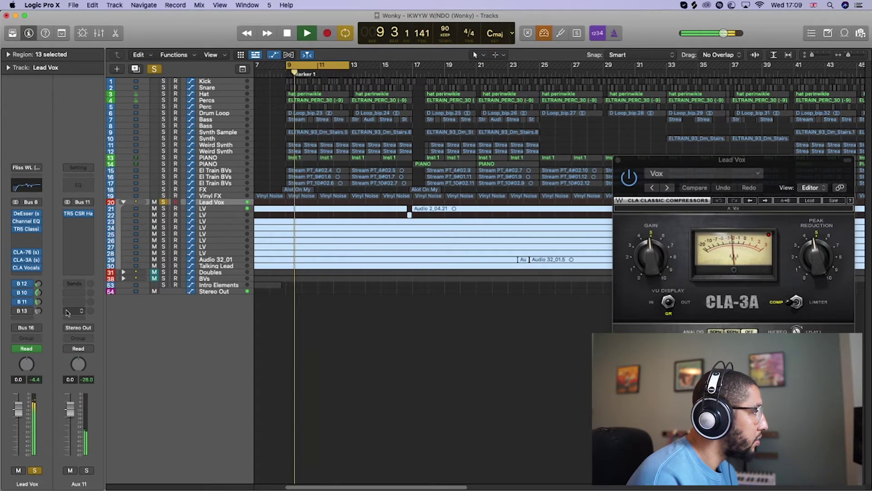
Step: Reactivate the Bus 13 send to the vocal delay during playback, then stop and close the CLA-3A window
{"action": "left_click", "coordinate": [16, 312]}
{"action": "key", "text": "Escape"}
{"action": "key", "text": "space"}
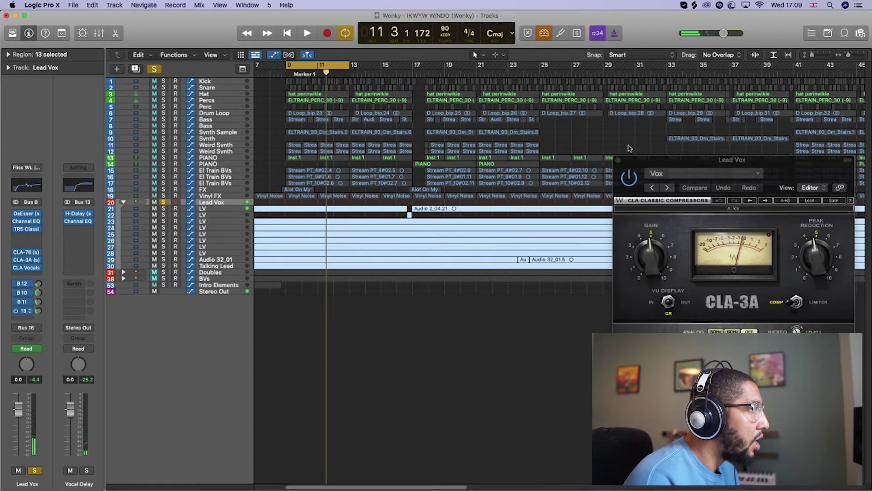
{"action": "left_click", "coordinate": [618, 159]}
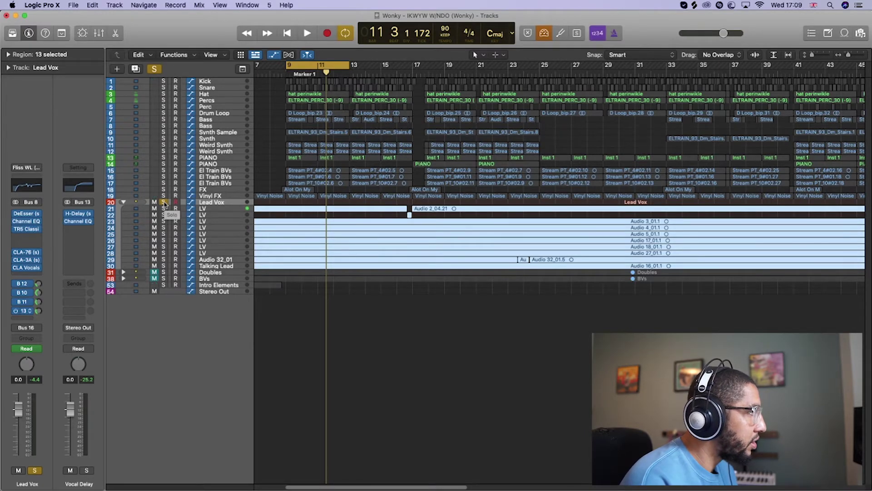
Step: Unsolo Lead Vox and play the full mix with all of the vocal's effects and sends active
{"action": "left_click", "coordinate": [164, 202]}
{"action": "key", "text": "space"}
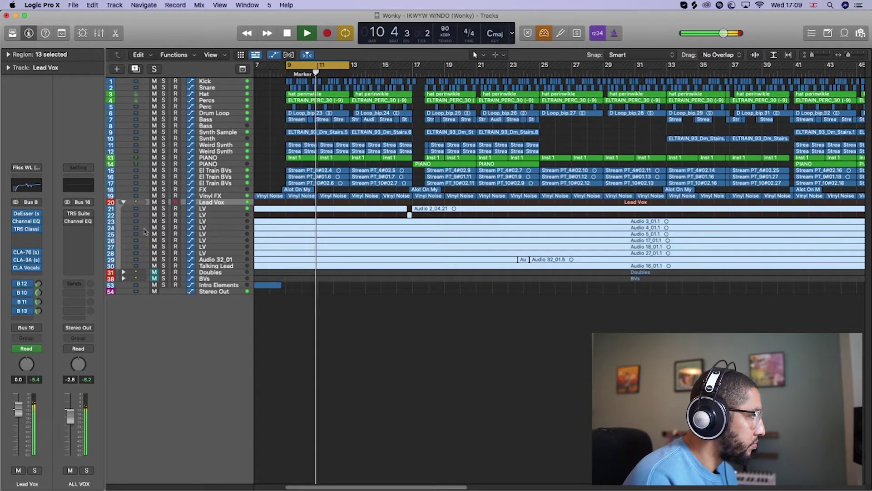
{"action": "key", "text": "space"}
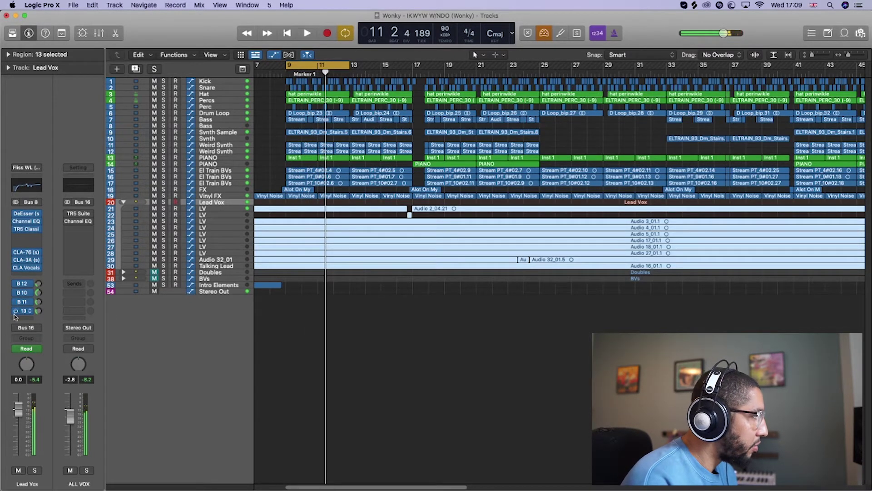
{"action": "key", "text": "space"}
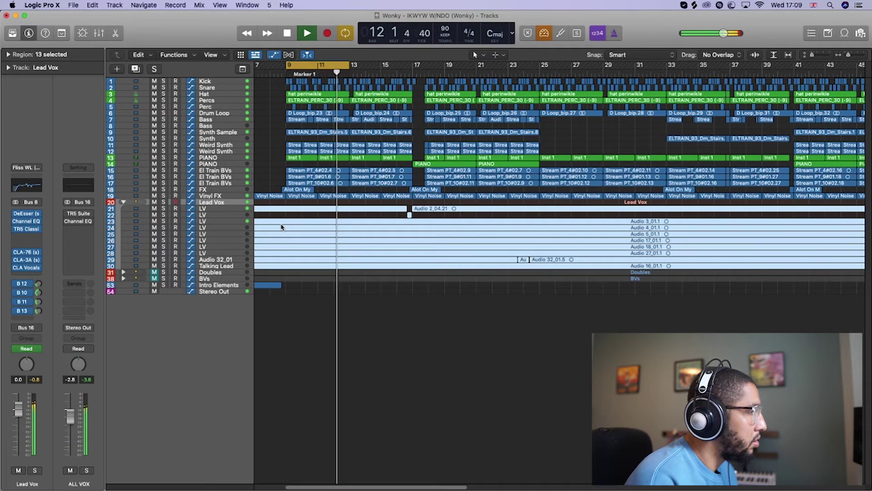
{"action": "key", "text": "space"}
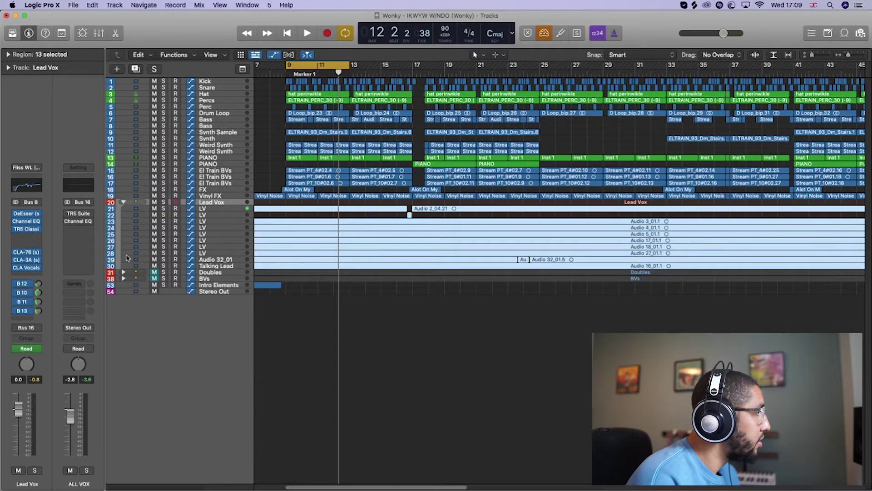
Step: Expand and unmute the Doubles stack and enlarge the track heights to show the vocal waveforms
{"action": "left_click", "coordinate": [123, 272]}
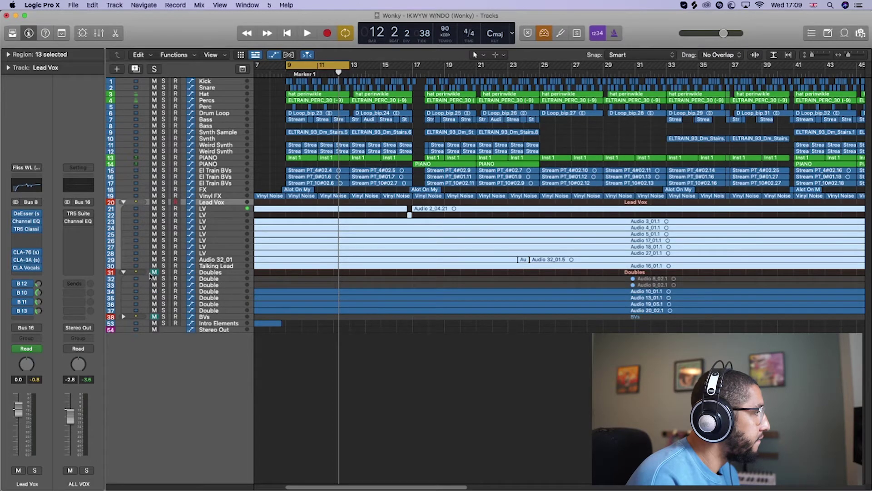
{"action": "left_click_drag", "start_coordinate": [812, 56], "coordinate": [819, 55]}
{"action": "scroll", "coordinate": [517, 249], "scroll_direction": "down", "scroll_amount": 13}
{"action": "scroll", "coordinate": [439, 255], "scroll_direction": "down", "scroll_amount": 1}
{"action": "left_click_drag", "start_coordinate": [820, 56], "coordinate": [806, 58]}
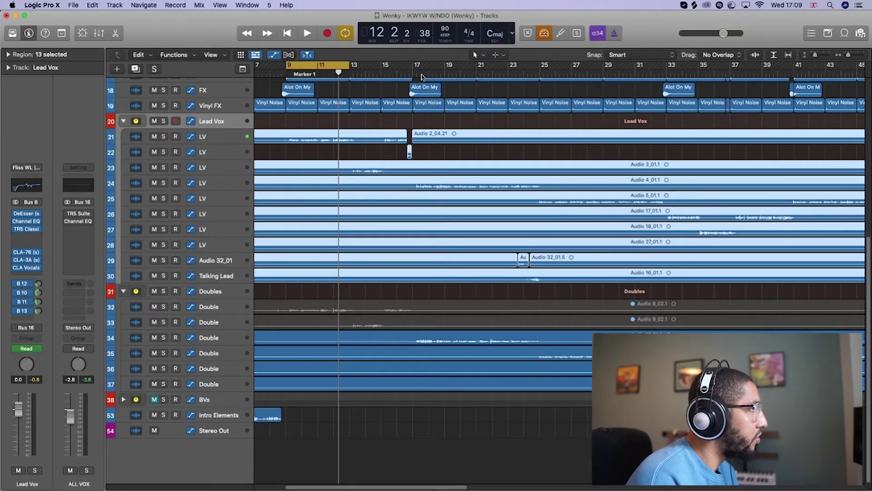
Step: Set the cycle range to bars 17 to 23 and play it with only LV track 24 and Double track 34 soloed
{"action": "left_click_drag", "start_coordinate": [418, 67], "coordinate": [508, 68]}
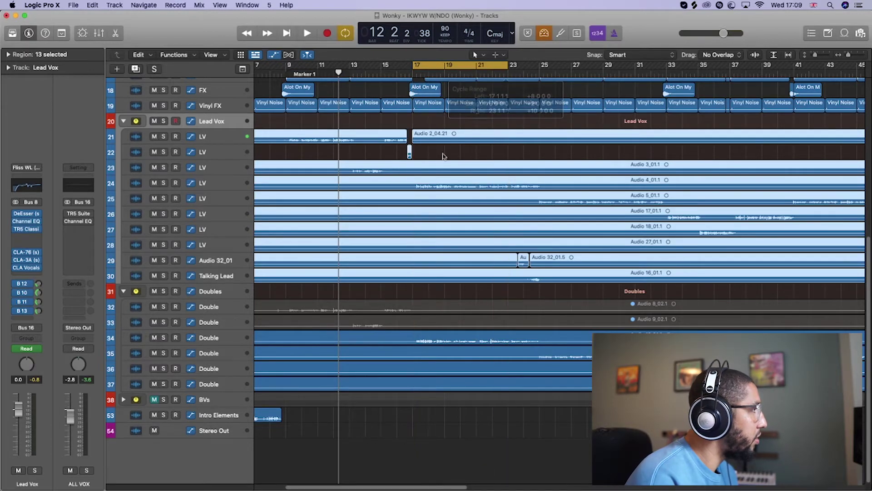
{"action": "key", "text": "space"}
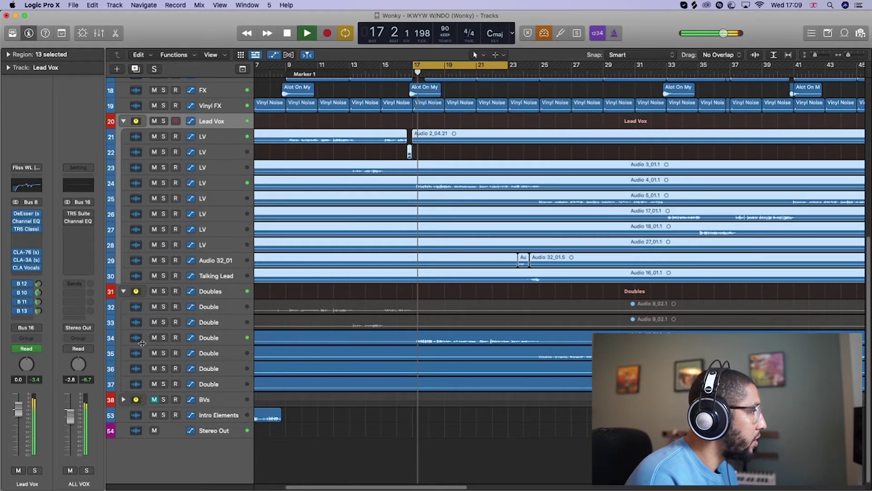
{"action": "left_click", "coordinate": [218, 342]}
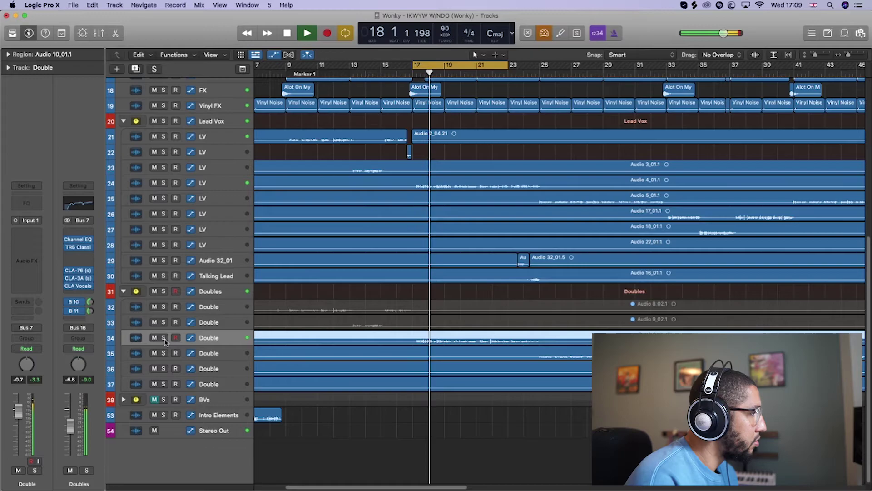
{"action": "left_click", "coordinate": [163, 338]}
{"action": "left_click", "coordinate": [163, 183]}
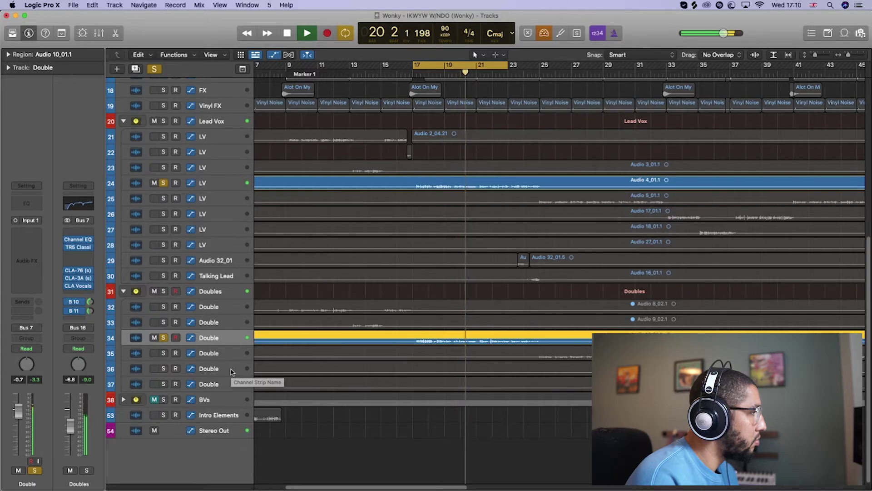
{"action": "key", "text": "space"}
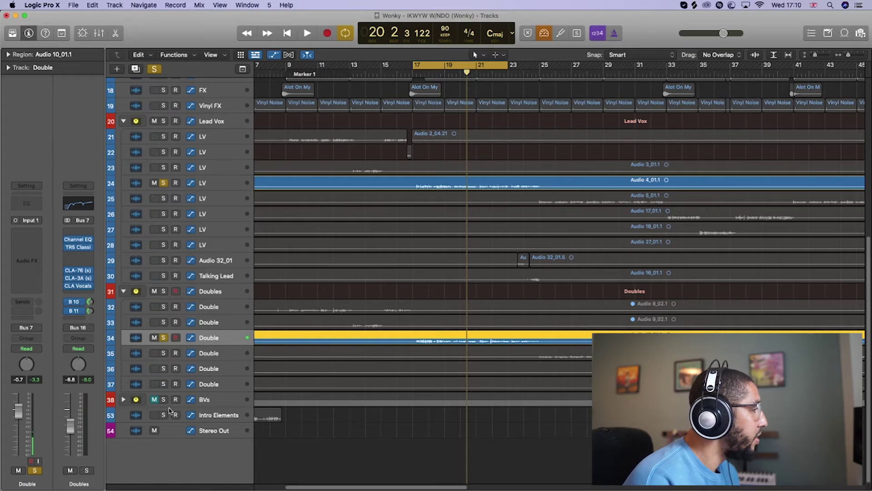
Step: Expand and solo the BVs stack, then move the cycle range to bars 26 to 32 and start playback
{"action": "left_click", "coordinate": [122, 400]}
{"action": "left_click", "coordinate": [164, 400]}
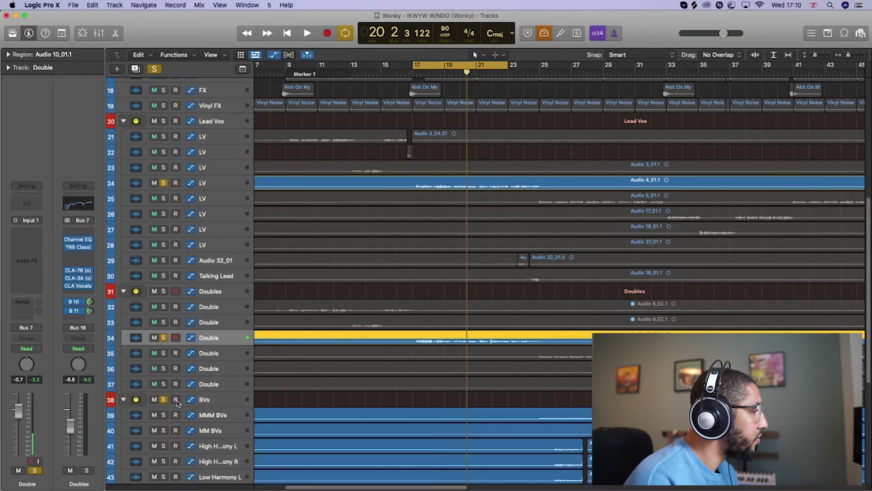
{"action": "scroll", "coordinate": [542, 99], "scroll_direction": "down", "scroll_amount": 5}
{"action": "left_click_drag", "start_coordinate": [468, 64], "coordinate": [607, 84]}
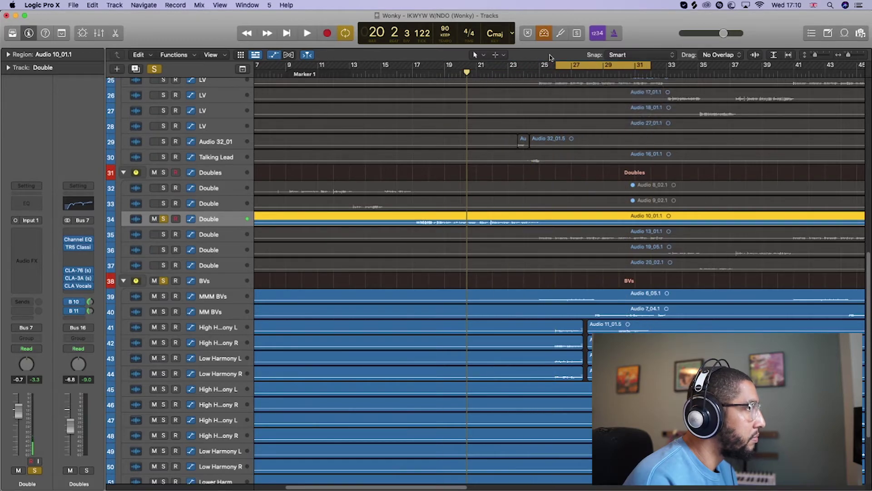
{"action": "key", "text": "space"}
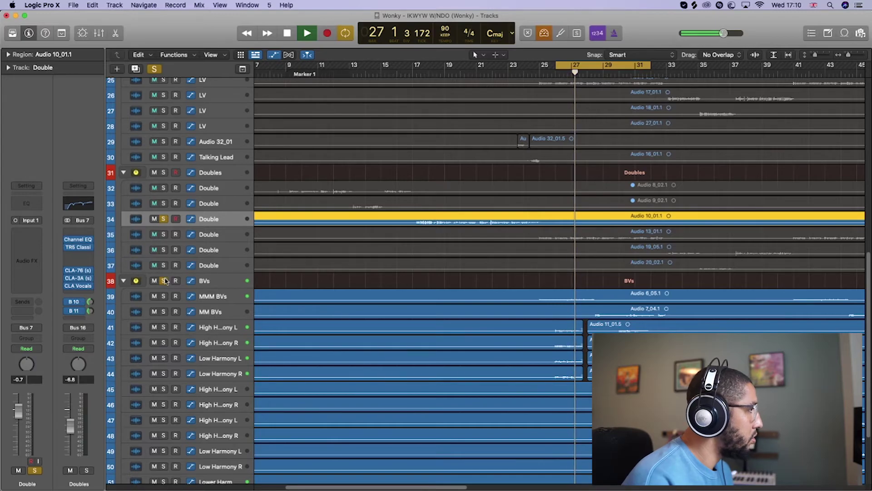
Step: Solo only the BVs stack, play the cycled section, and select High Harmony R track 46 before stopping
{"action": "left_click", "coordinate": [164, 281], "text": "alt"}
{"action": "key", "text": "space"}
{"action": "key", "text": "space"}
{"action": "scroll", "coordinate": [624, 299], "scroll_direction": "down", "scroll_amount": 5}
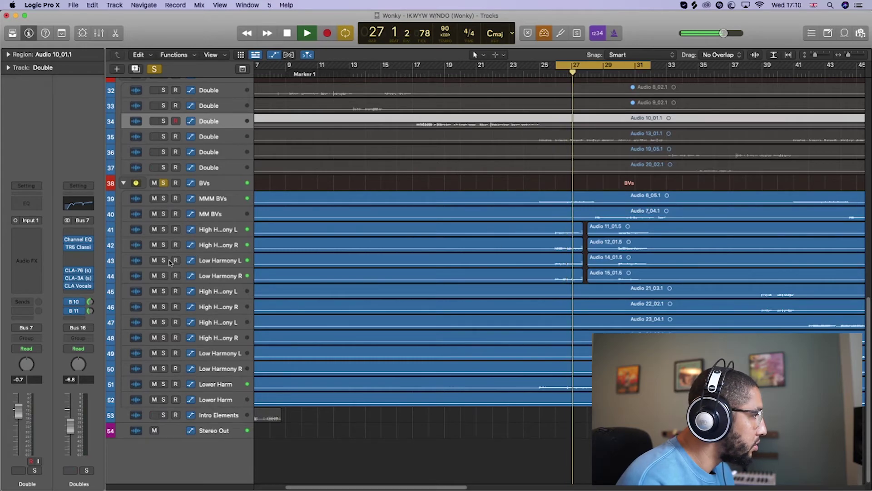
{"action": "left_click", "coordinate": [219, 304]}
{"action": "key", "text": "space"}
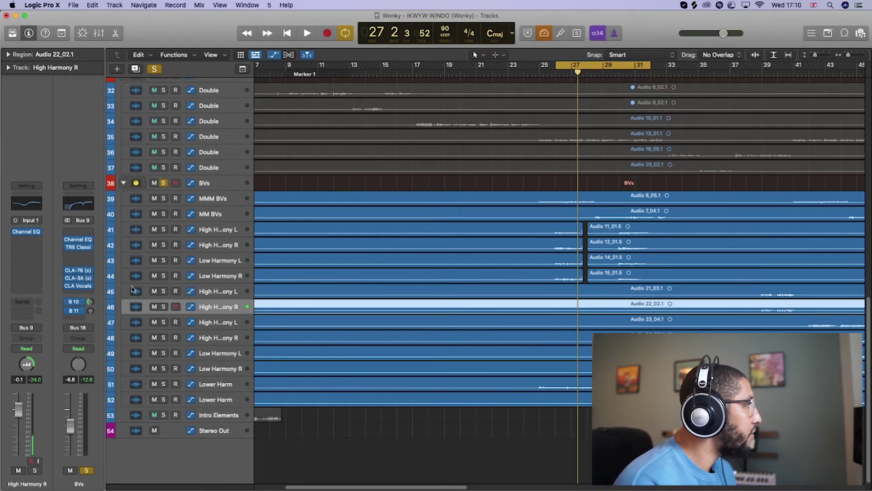
Step: Solo the Doubles and Lead Vox stacks alongside BVs and play all the vocals together
{"action": "scroll", "coordinate": [150, 268], "scroll_direction": "up", "scroll_amount": 3}
{"action": "left_click", "coordinate": [163, 147]}
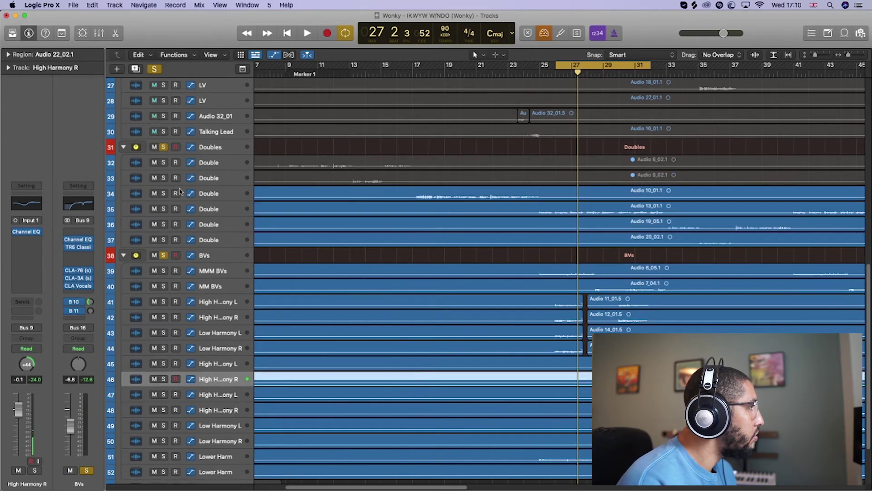
{"action": "scroll", "coordinate": [156, 104], "scroll_direction": "up", "scroll_amount": 5}
{"action": "left_click", "coordinate": [164, 102]}
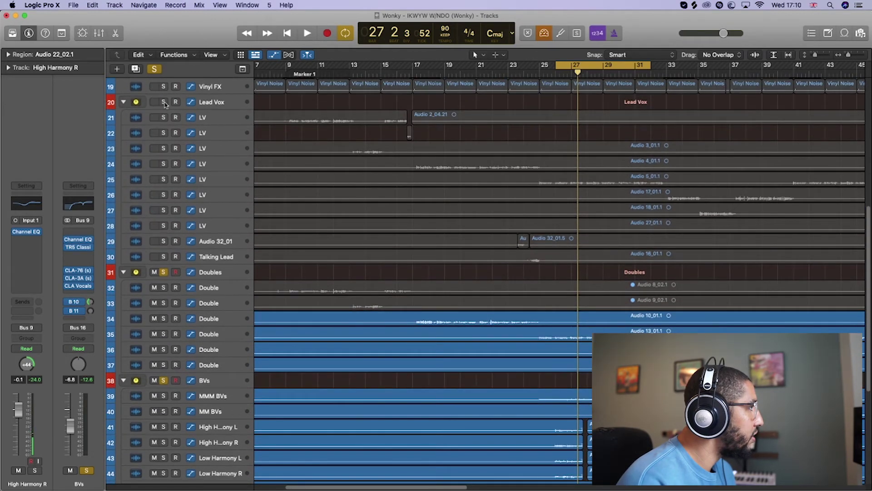
{"action": "key", "text": "space"}
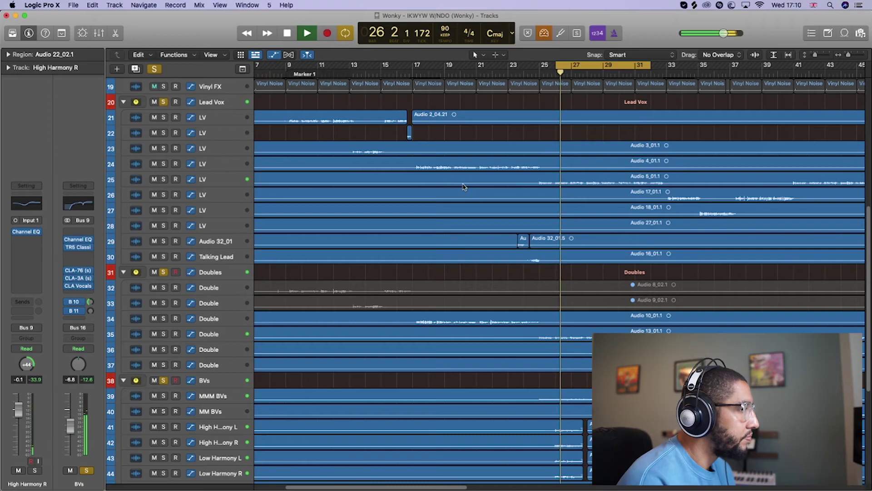
{"action": "scroll", "coordinate": [585, 374], "scroll_direction": "down", "scroll_amount": 8}
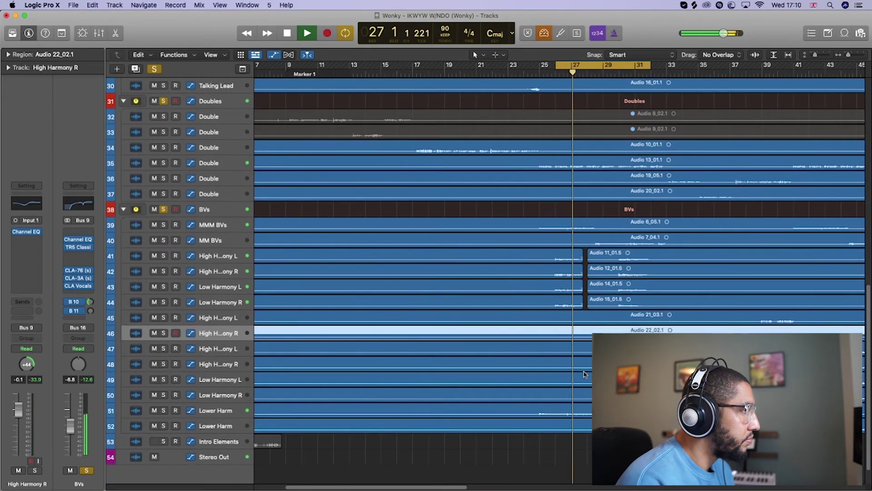
Step: Shrink the track heights, clear the stack solos, and play the full mix, unmuting BVs during playback to compare
{"action": "left_click", "coordinate": [822, 55]}
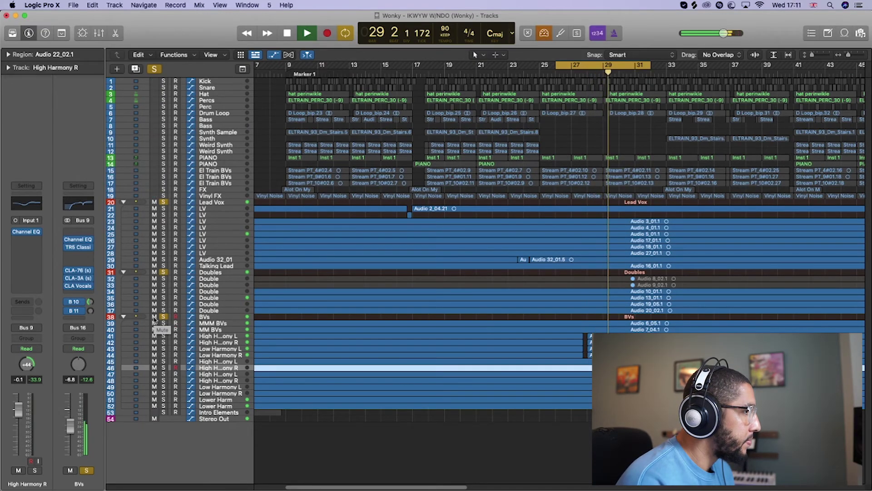
{"action": "key", "text": "space"}
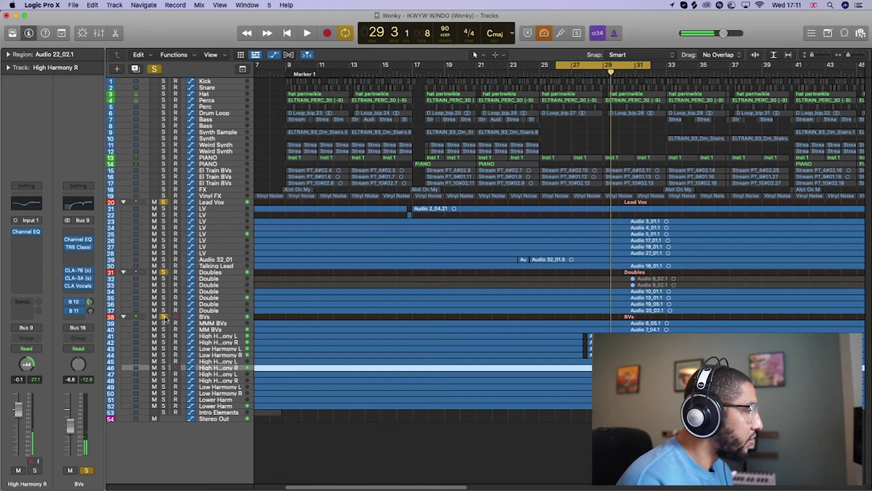
{"action": "left_click", "coordinate": [164, 317]}
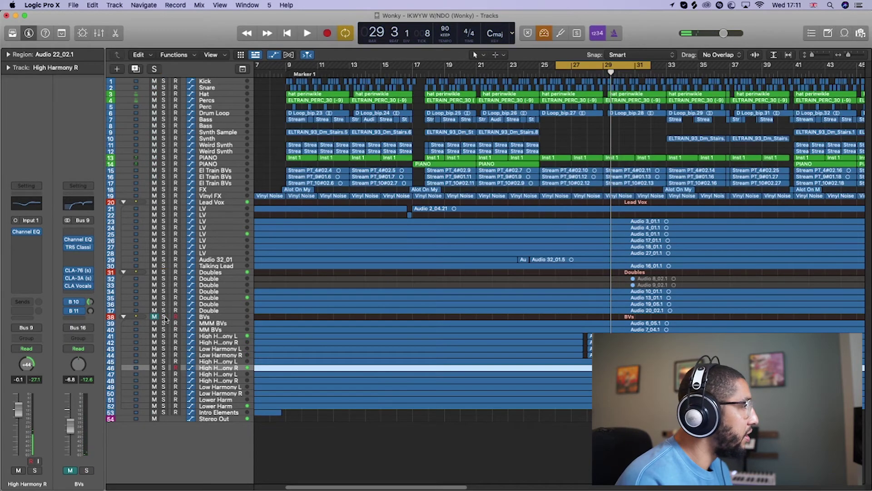
{"action": "key", "text": "space"}
{"action": "left_click", "coordinate": [155, 317]}
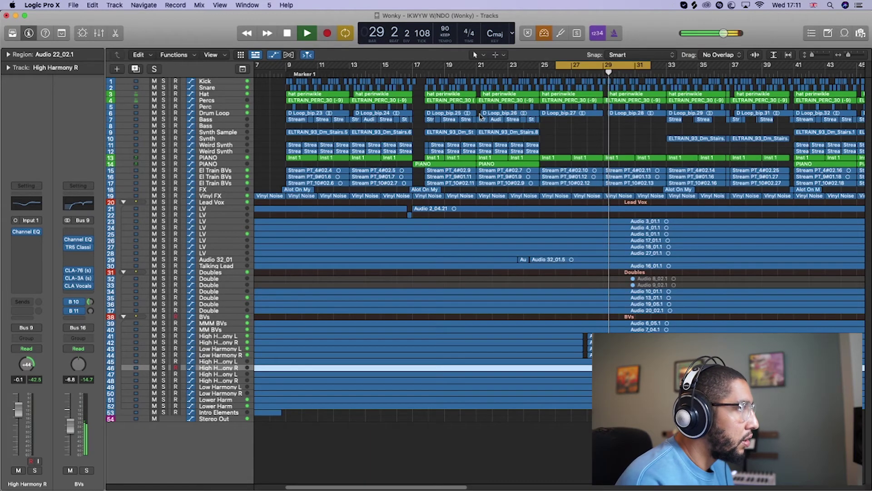
{"action": "key", "text": "space"}
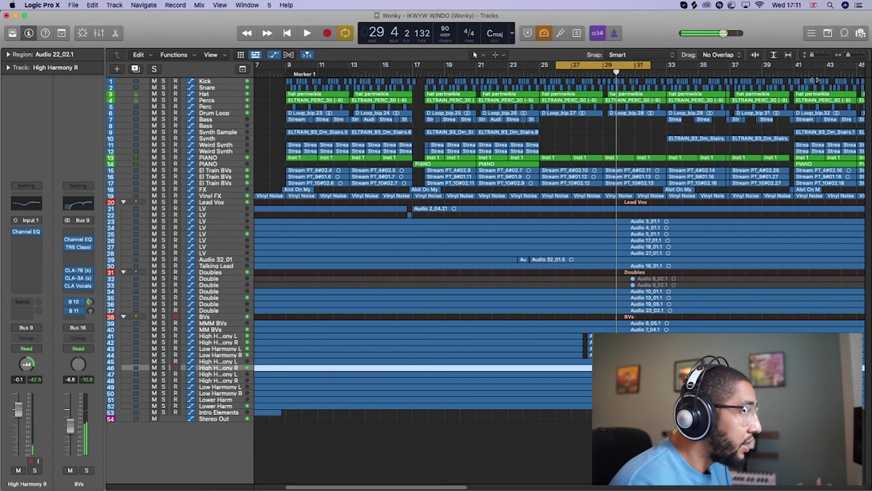
Step: Zoom out the timeline to show the whole arrangement and collapse the BVs, Doubles and Lead Vox stacks
{"action": "left_click_drag", "start_coordinate": [849, 58], "coordinate": [846, 61]}
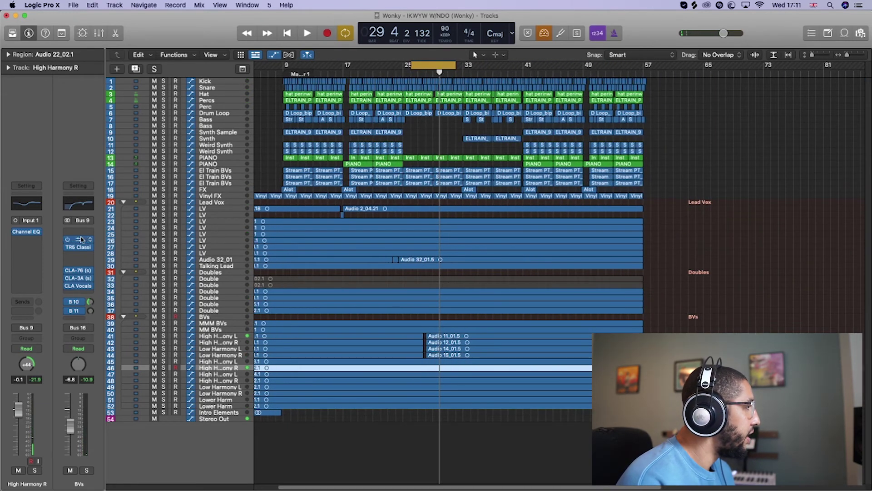
{"action": "left_click", "coordinate": [124, 316]}
{"action": "left_click", "coordinate": [123, 272]}
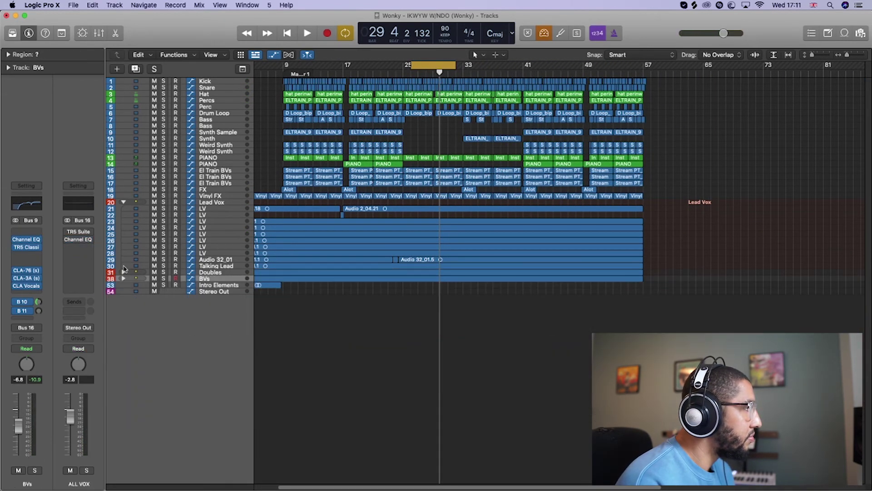
{"action": "left_click", "coordinate": [124, 202]}
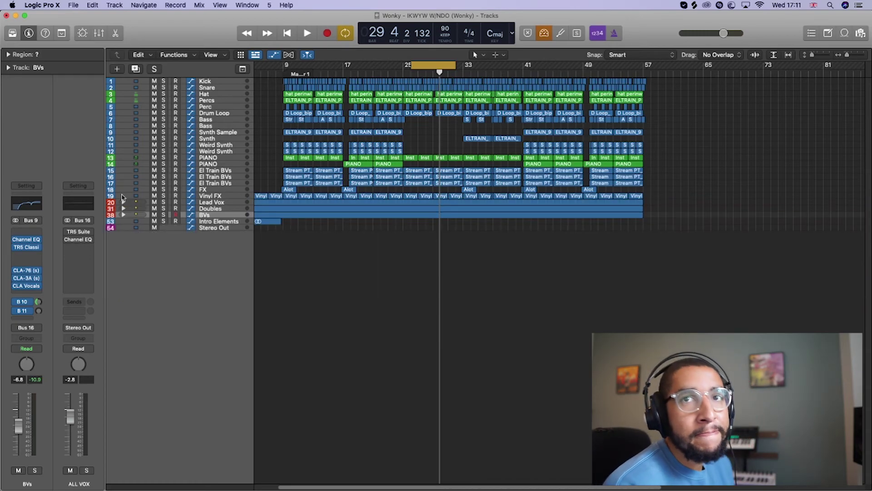